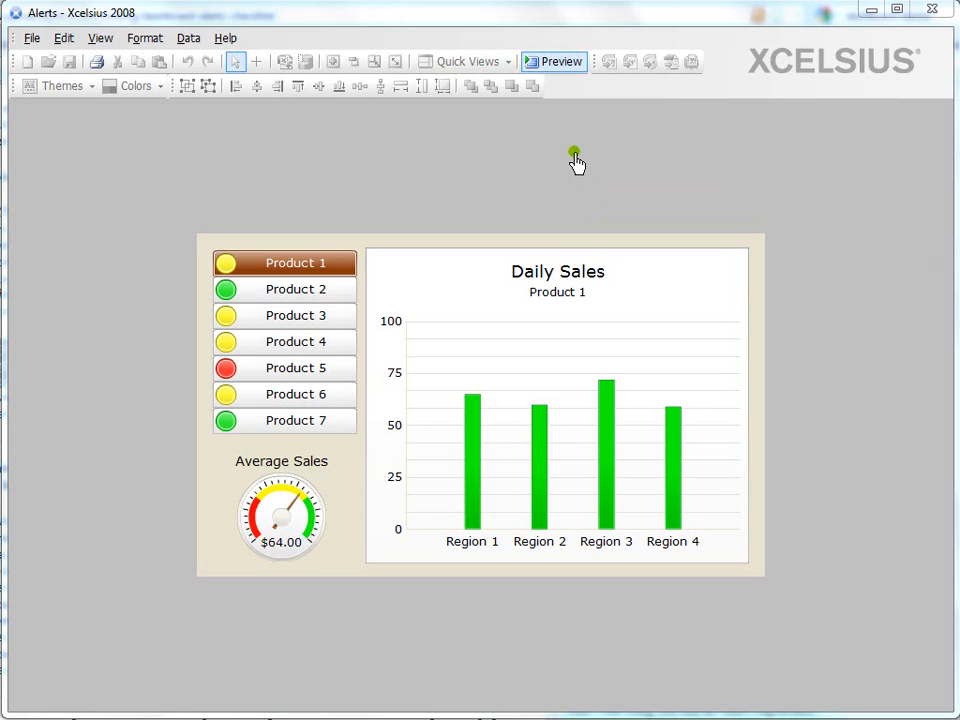
Look through the Charts, Selectors, Single Value, Maps and Other component categories, and preview the alerts dashboard
click(560, 63)
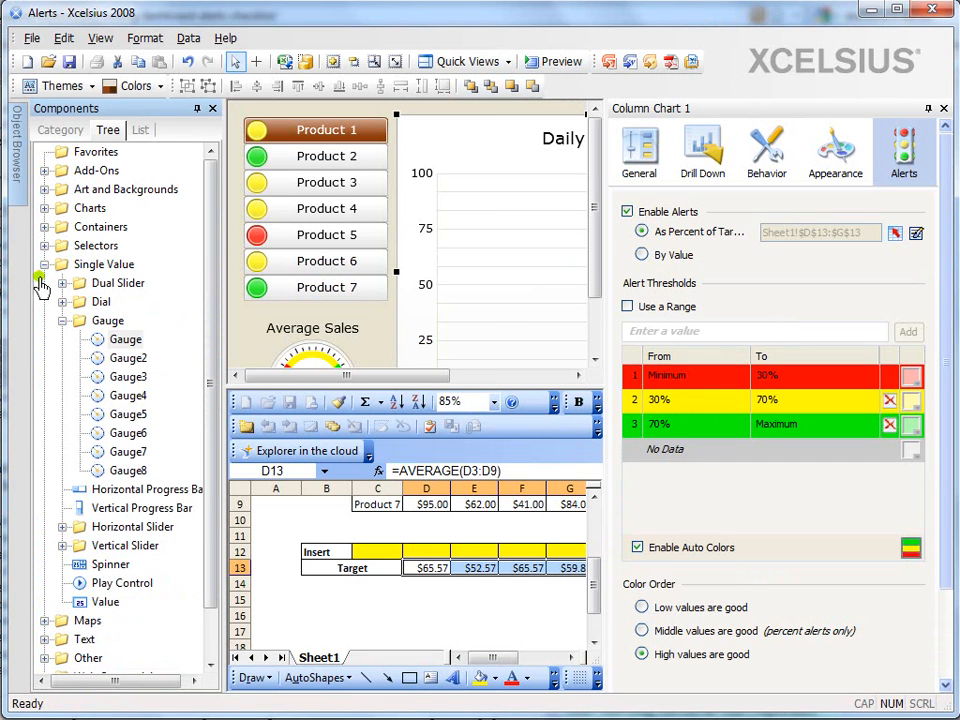
click(44, 264)
click(89, 208)
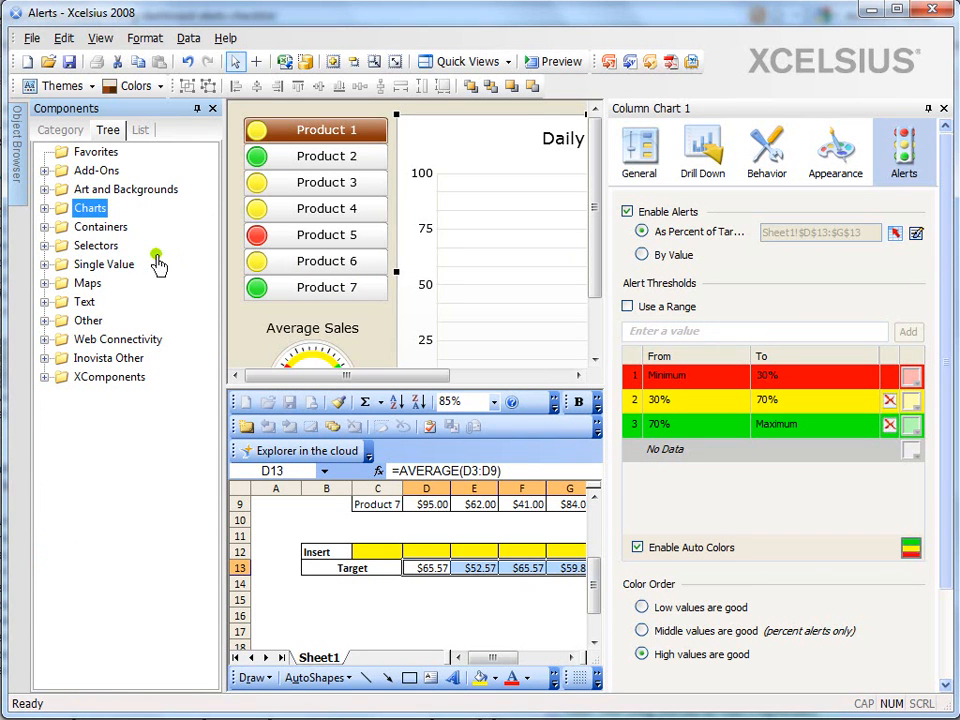
click(108, 247)
click(112, 268)
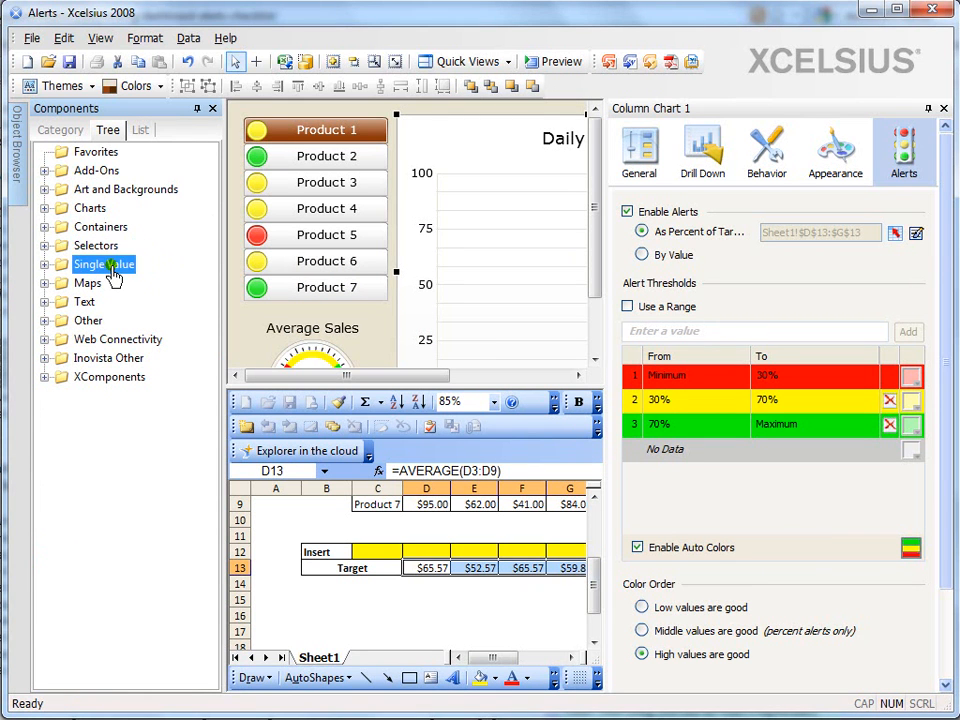
click(90, 284)
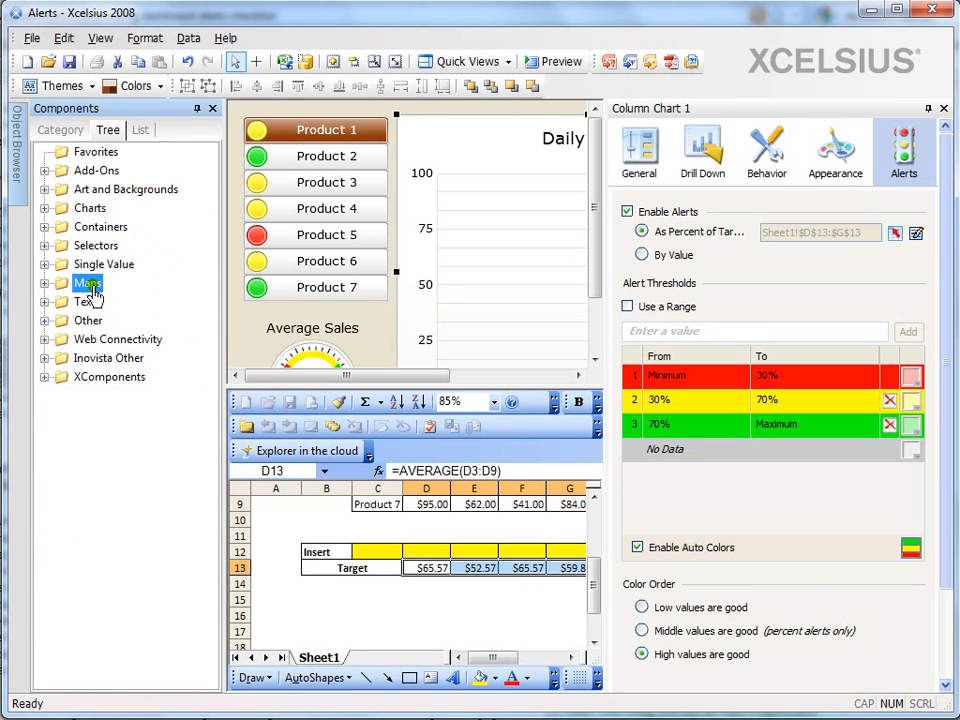
click(45, 321)
click(104, 509)
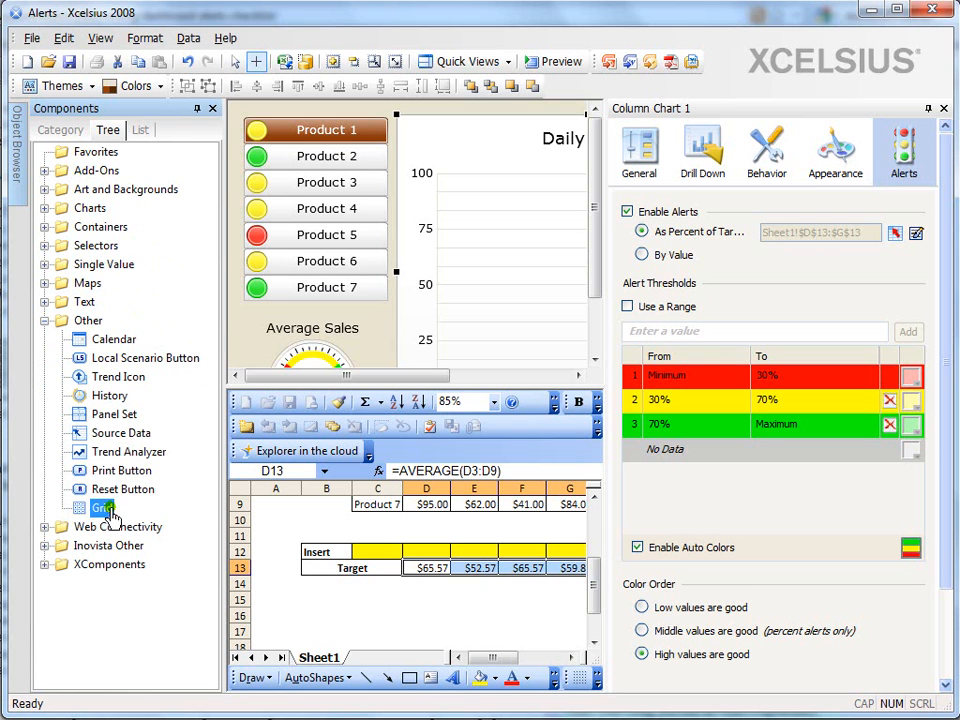
click(42, 322)
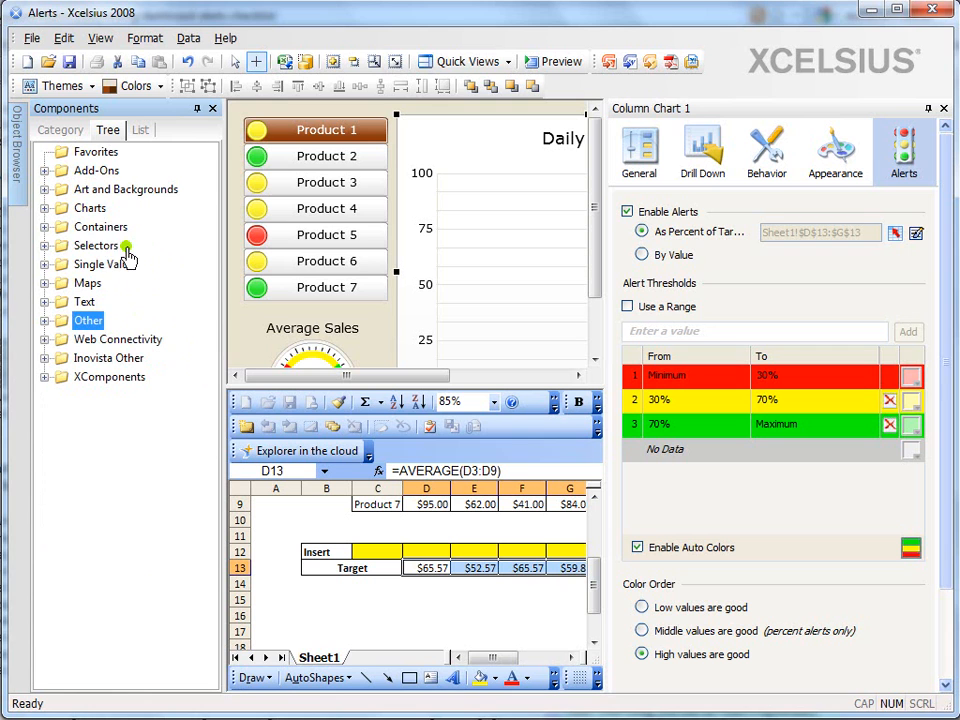
click(98, 246)
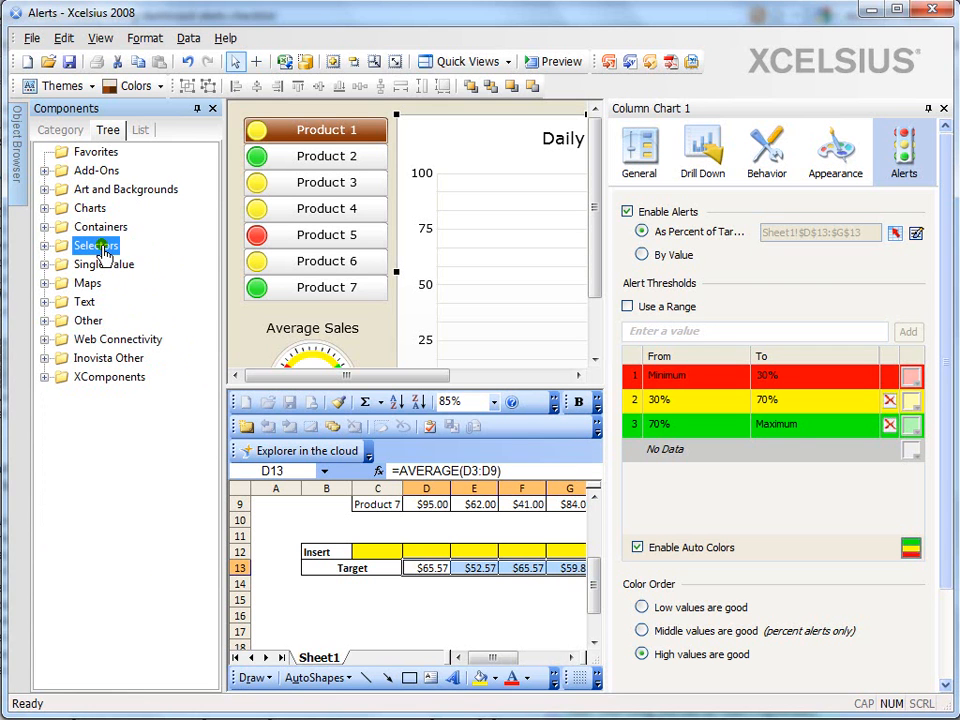
click(572, 66)
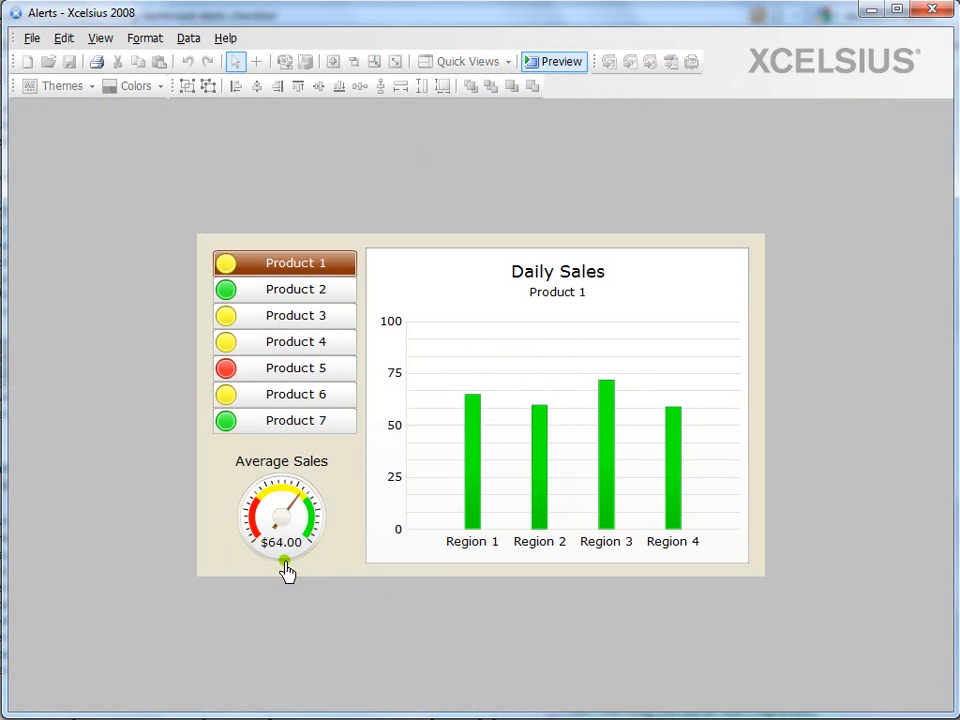
click(563, 64)
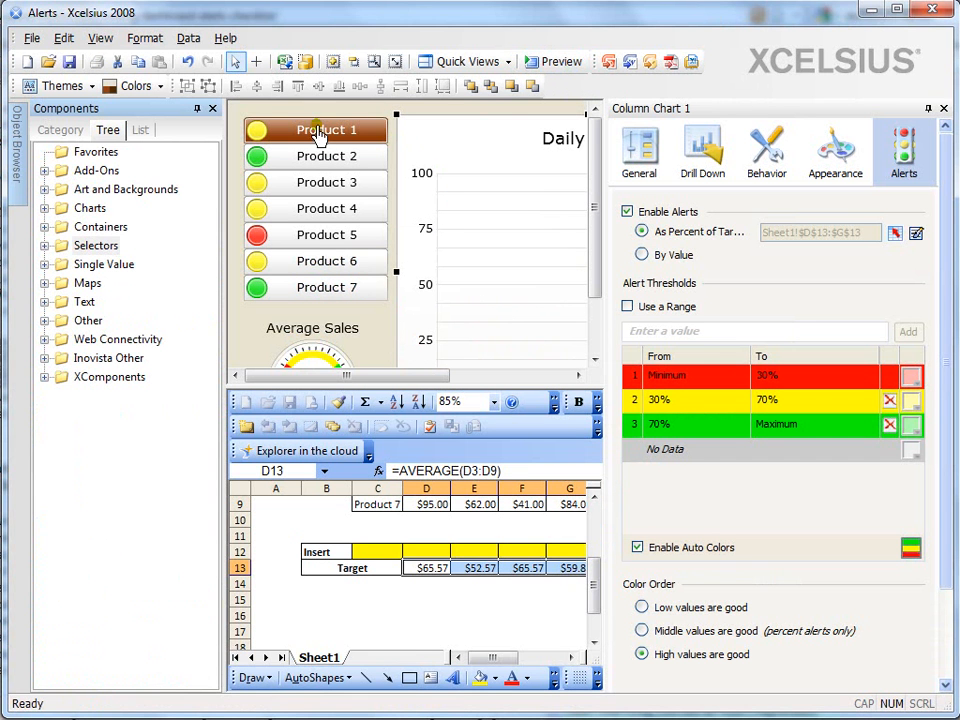
Delete all components from the dashboard canvas and return to the full workspace view
click(507, 62)
click(511, 114)
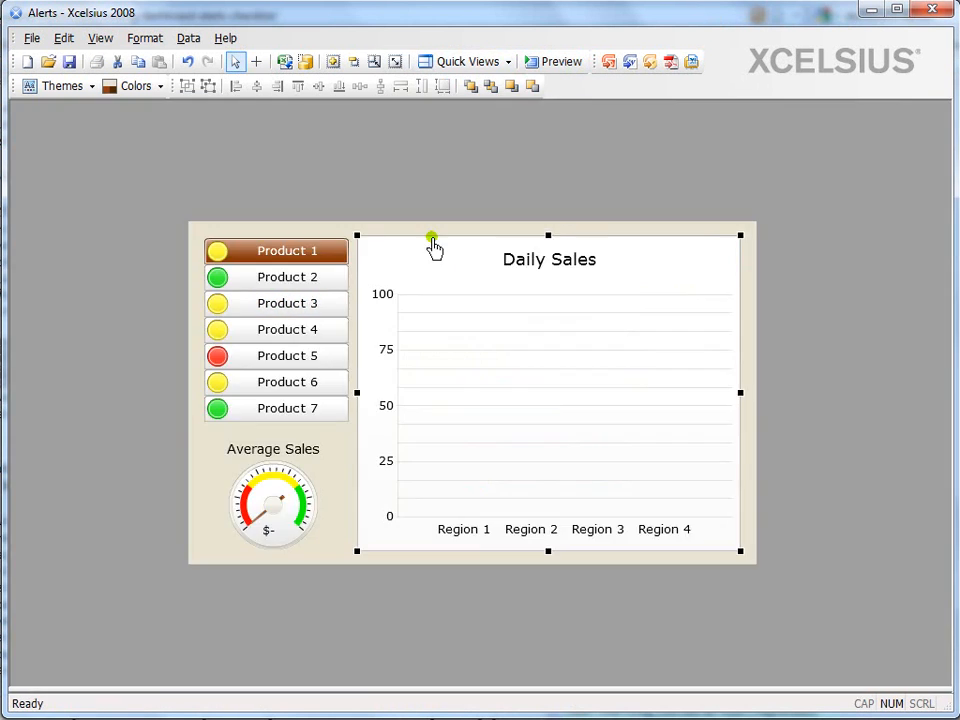
key(ctrl+a)
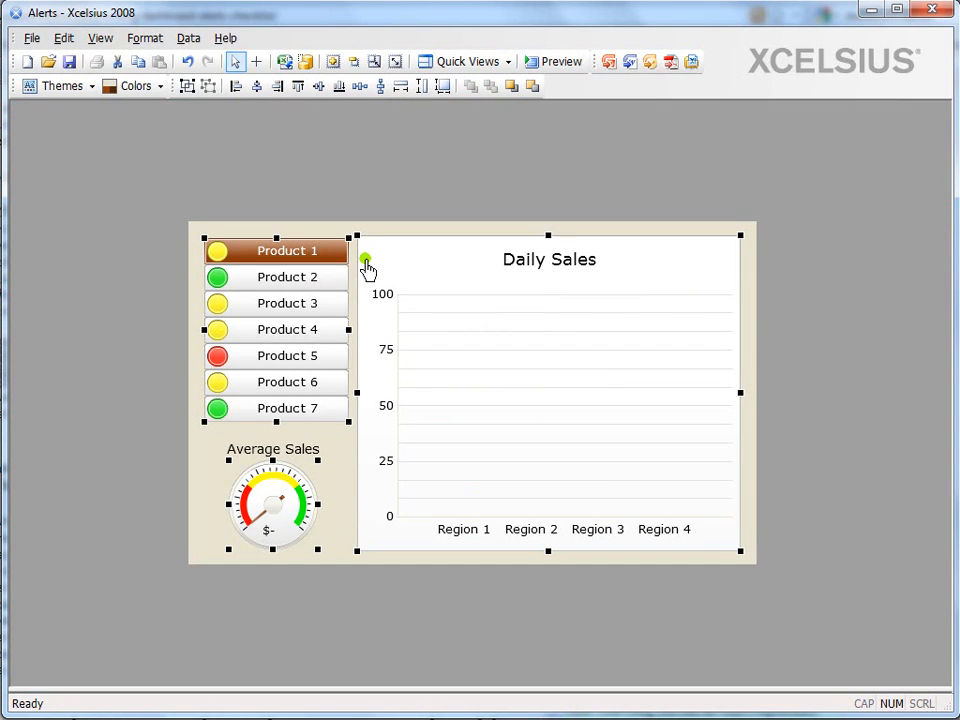
key(Delete)
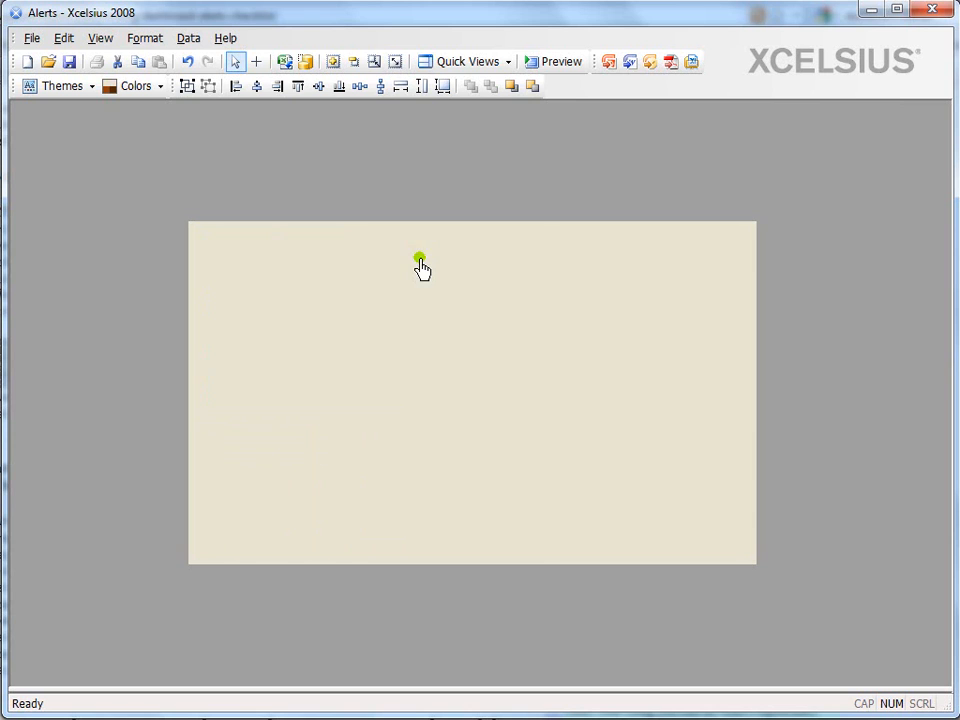
click(508, 66)
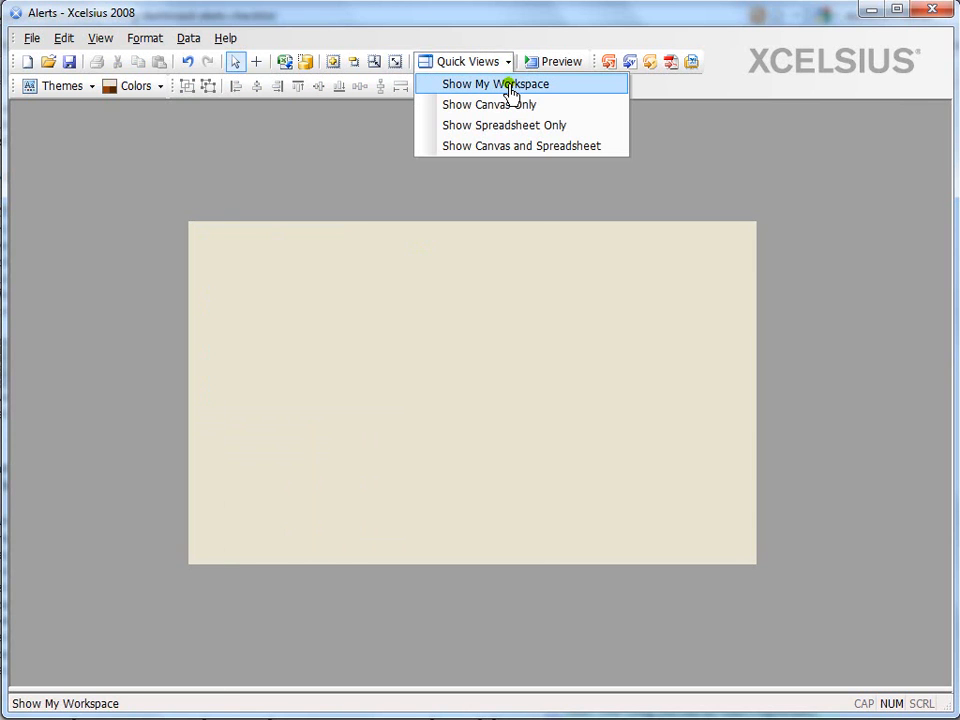
click(511, 85)
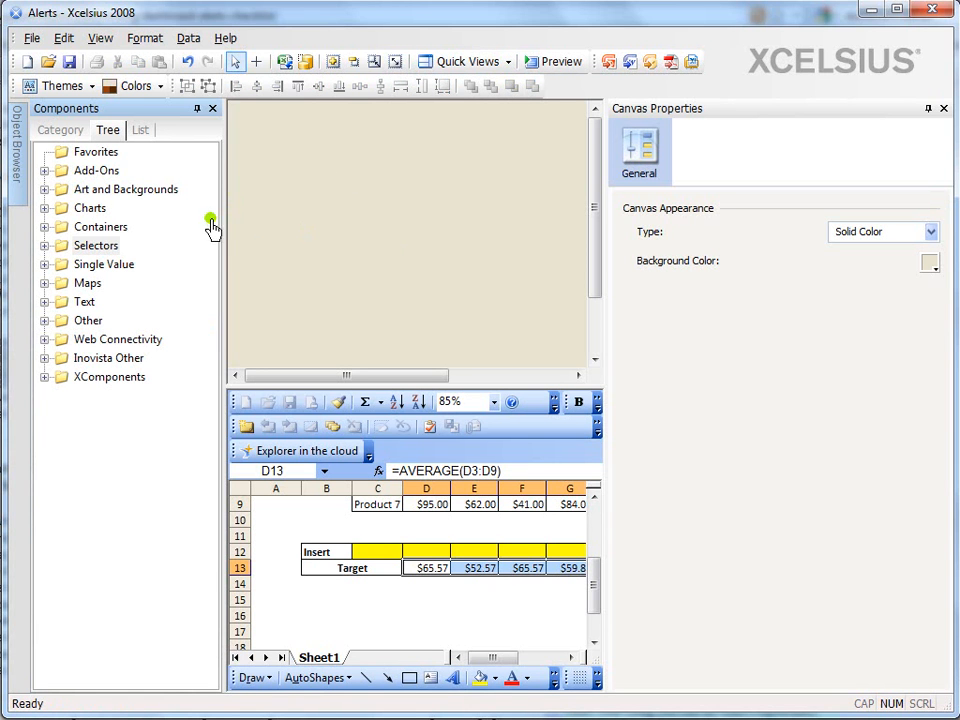
Examine the spreadsheet's product and region sales, average sales, insert and target rows, and menu threshold values
click(508, 66)
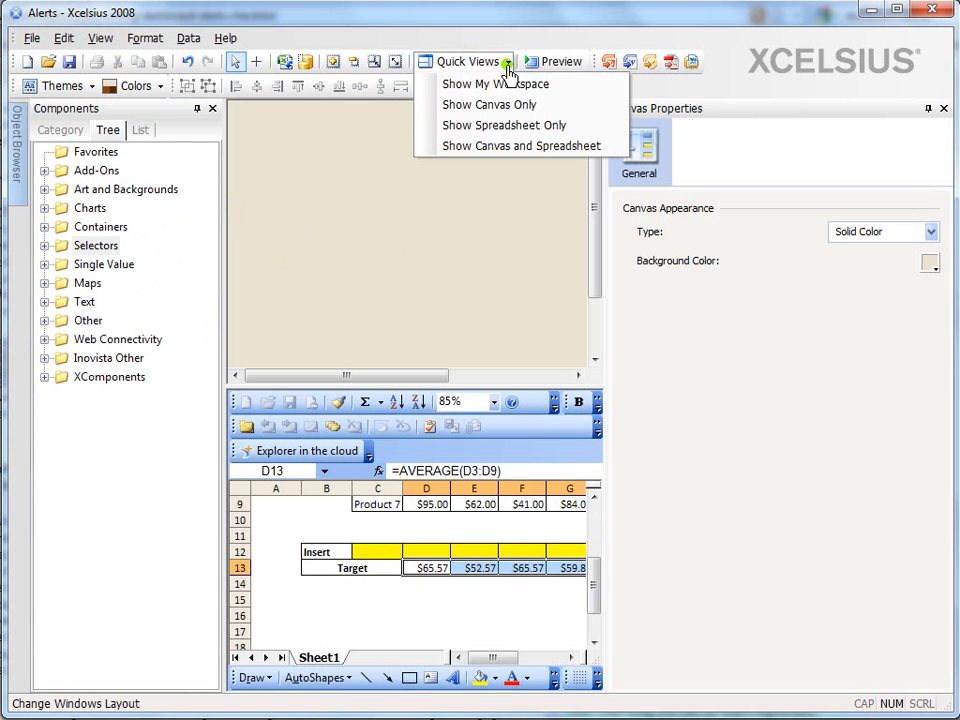
click(519, 126)
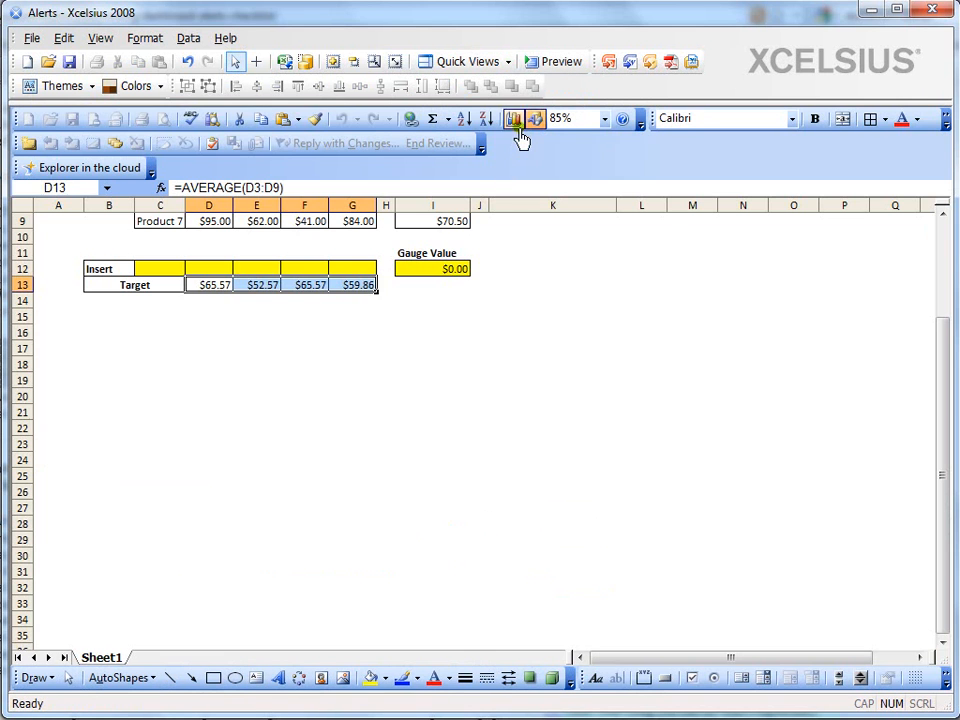
click(413, 415)
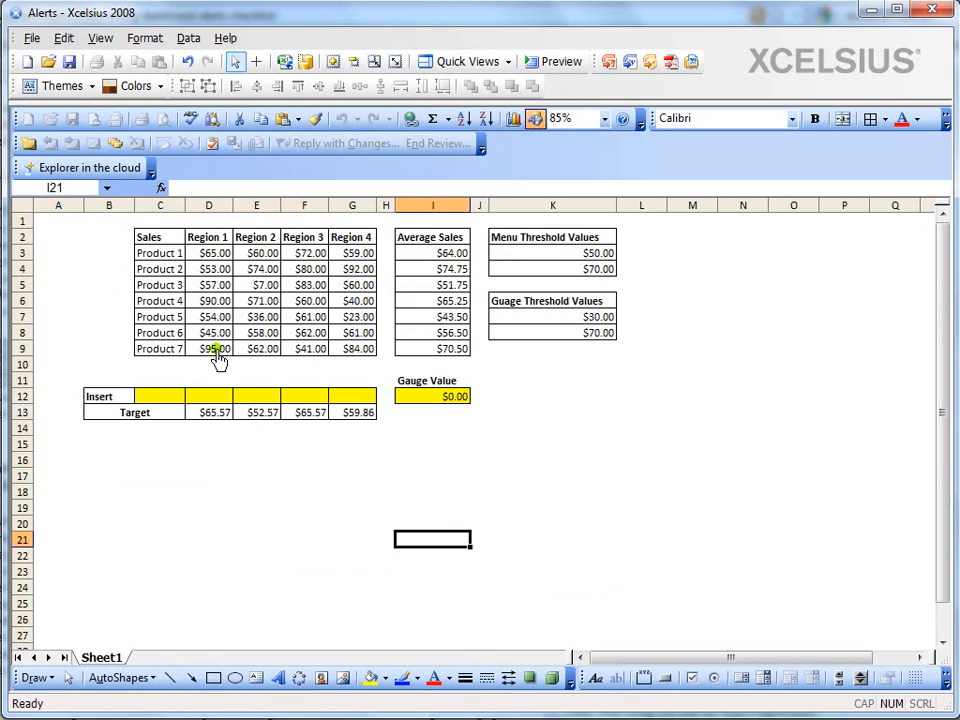
drag(163, 253, 156, 350)
click(218, 240)
drag(218, 240, 354, 240)
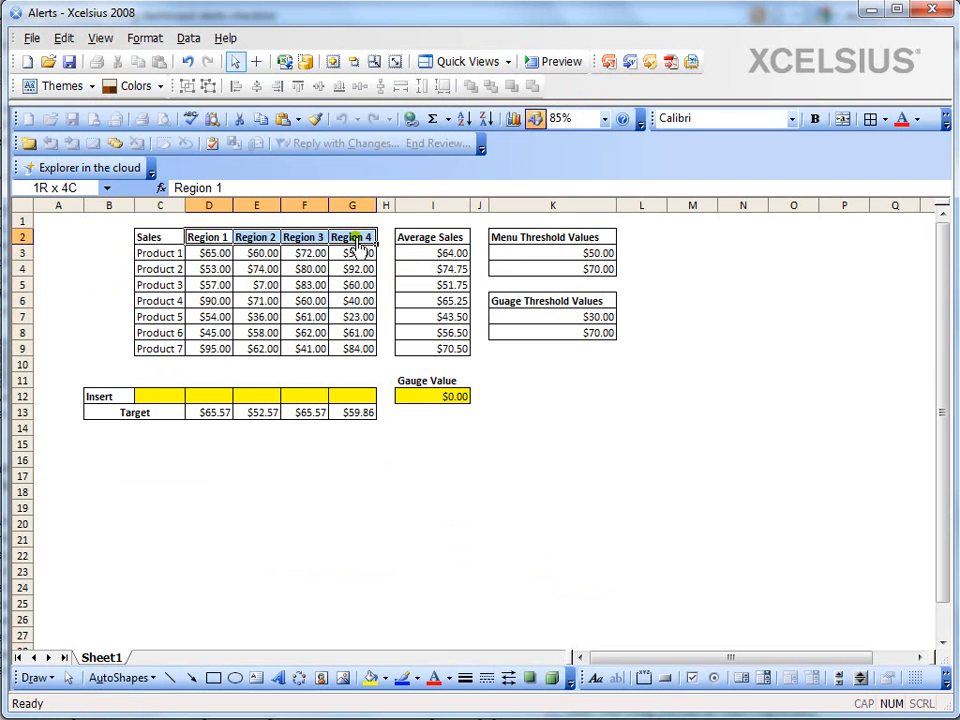
drag(446, 257, 447, 350)
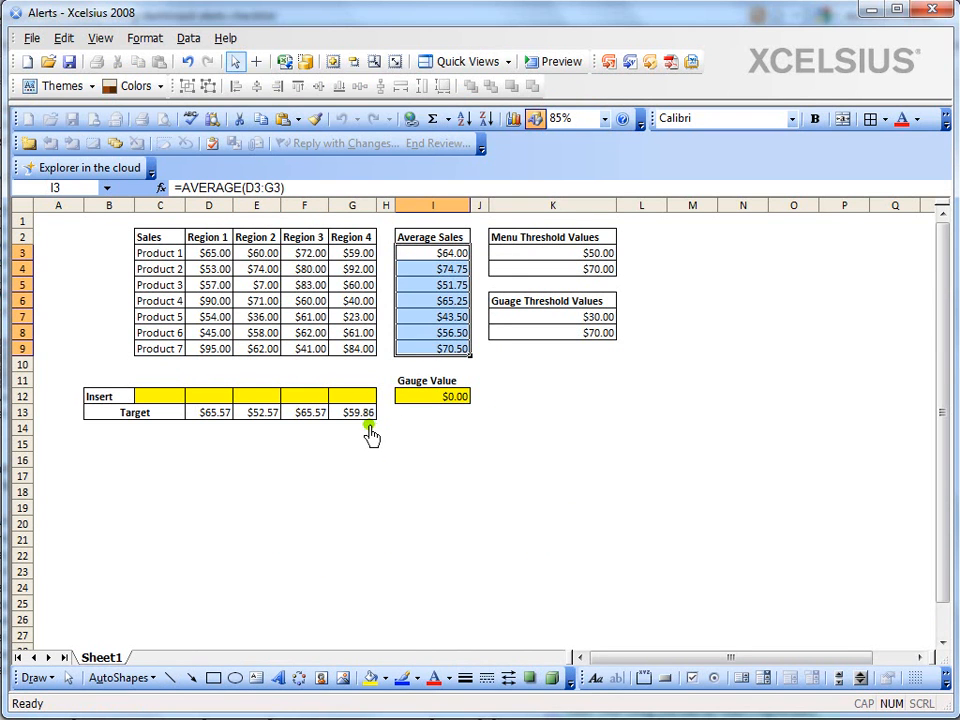
drag(168, 256, 418, 262)
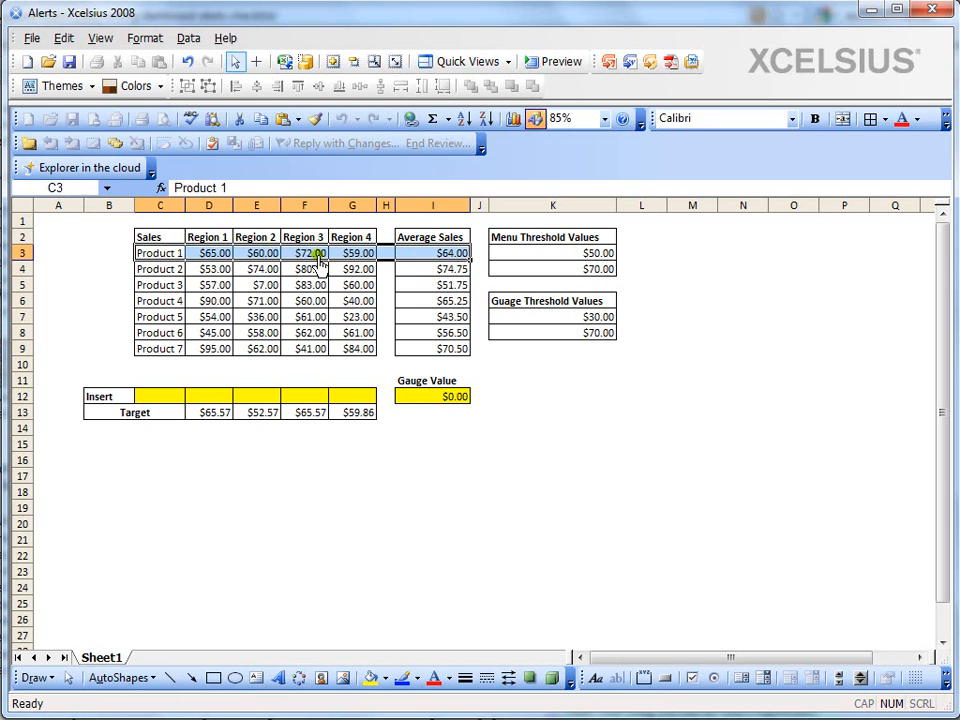
click(432, 258)
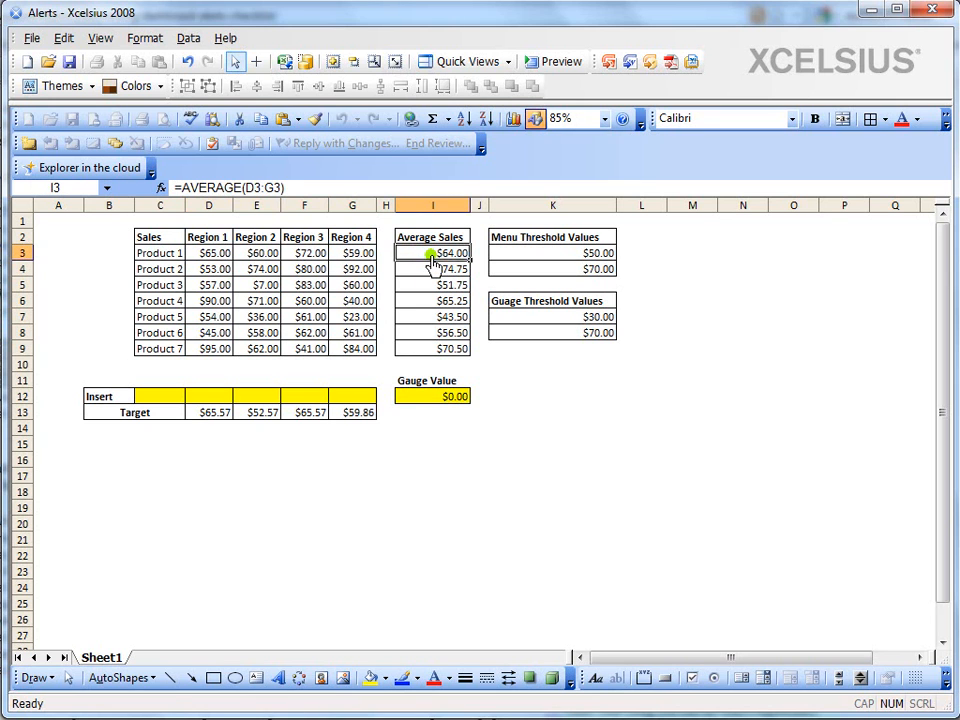
drag(172, 397, 433, 400)
drag(213, 425, 368, 432)
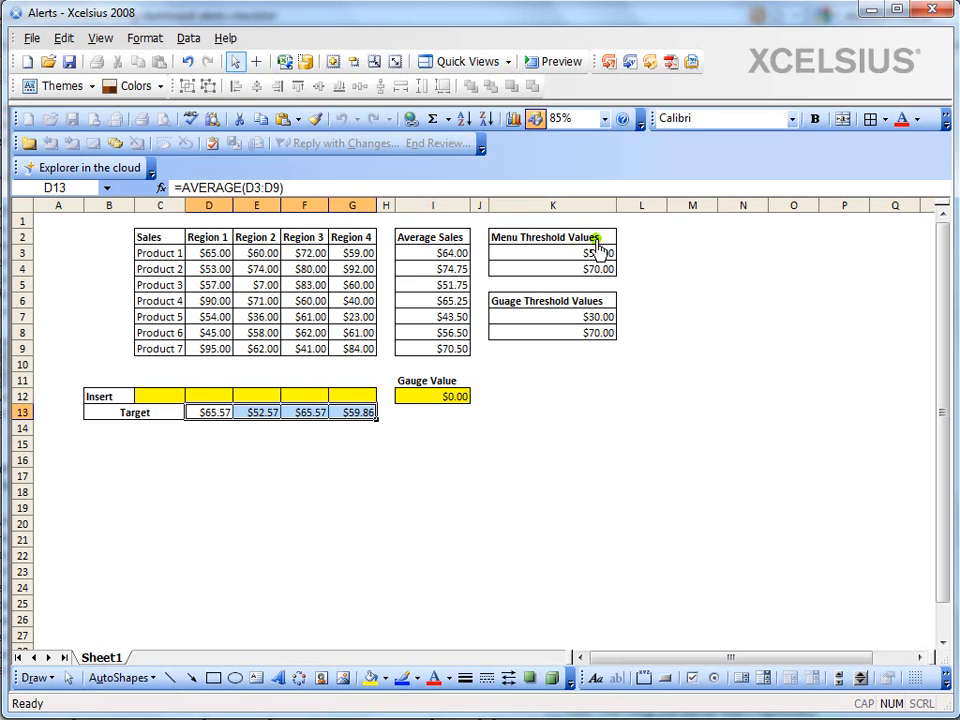
drag(600, 253, 605, 275)
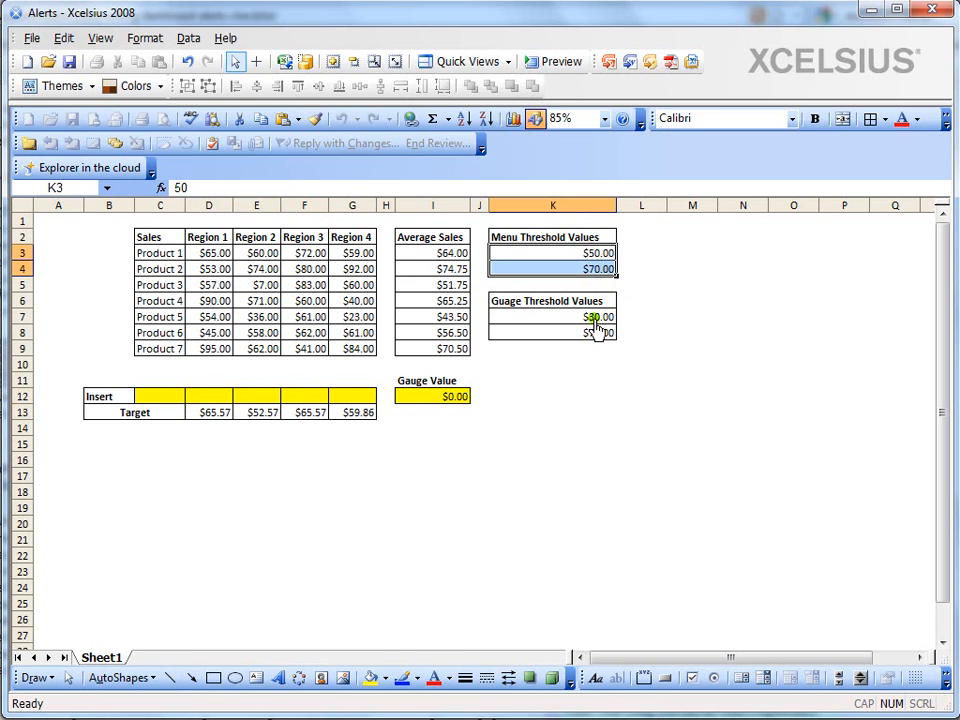
Restore the full workspace layout and set the canvas properties to auto-hide
click(508, 62)
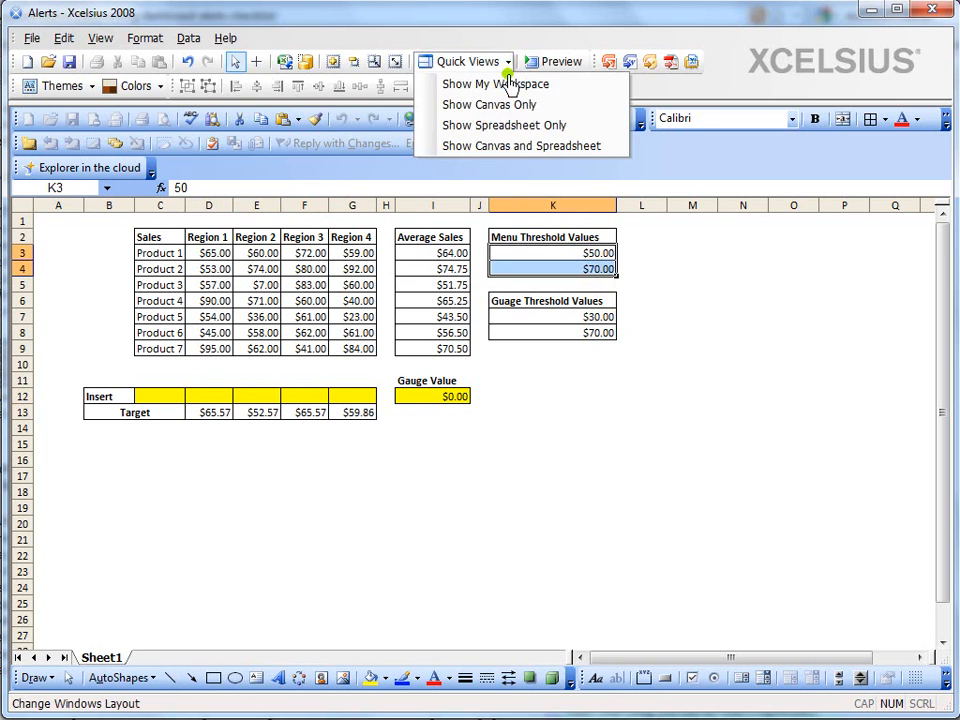
click(510, 86)
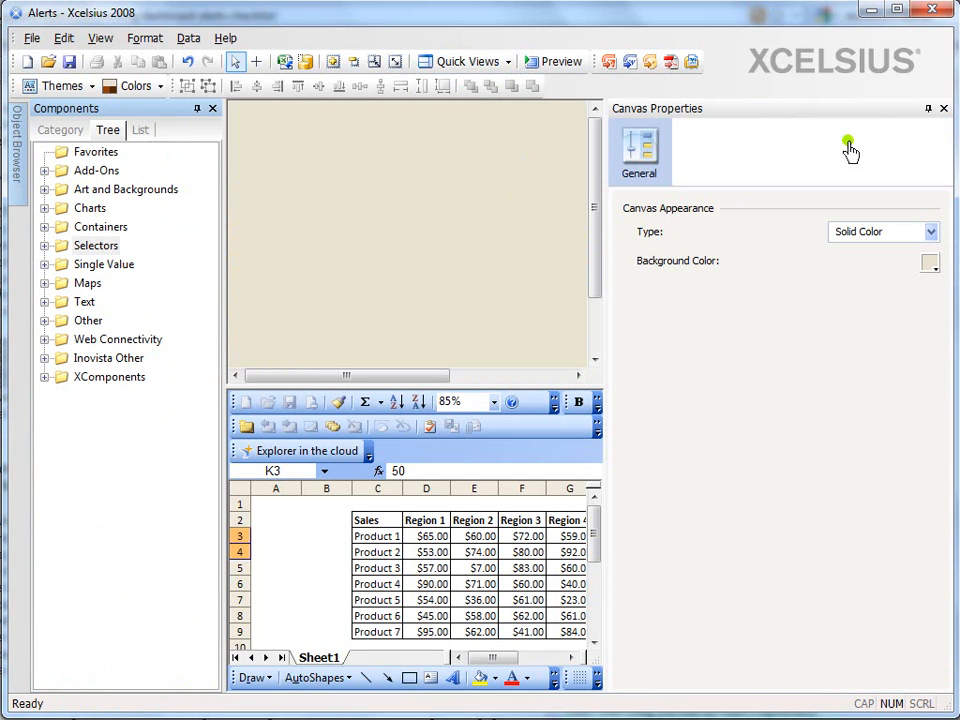
click(926, 110)
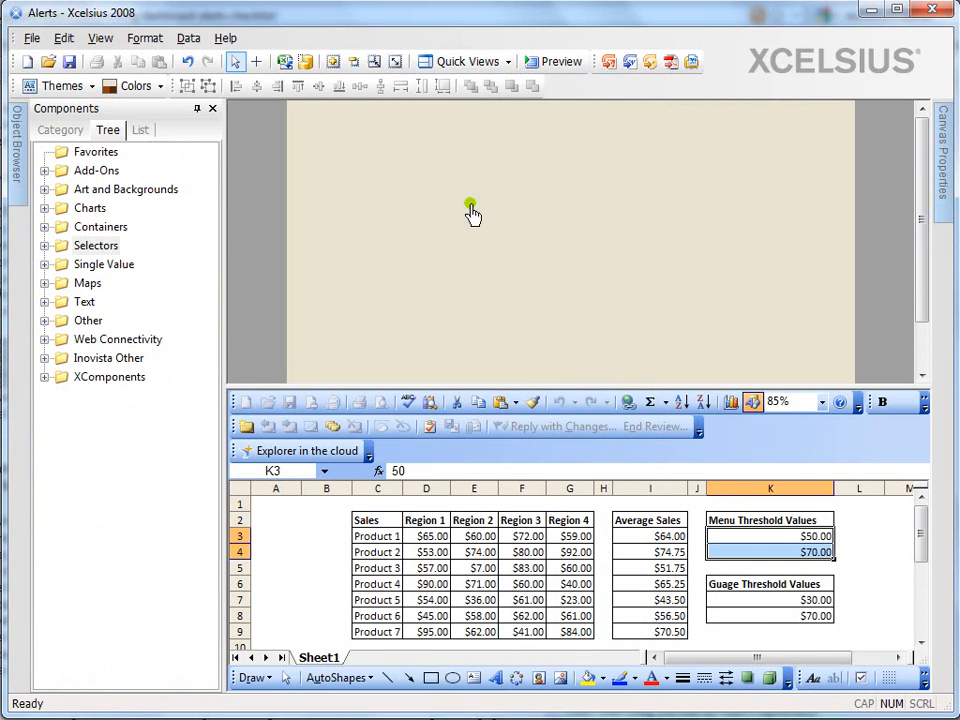
Add a Label Based Menu to the upper part of the canvas and set its orientation to Vertical
click(44, 246)
drag(190, 395, 337, 151)
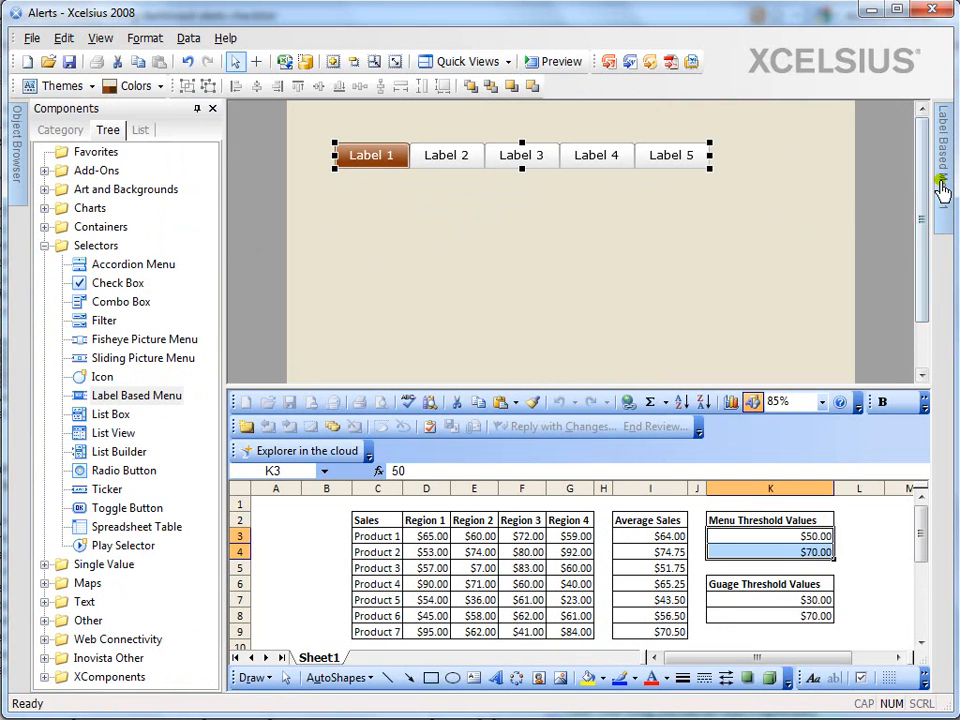
mouse_move(940, 182)
click(621, 503)
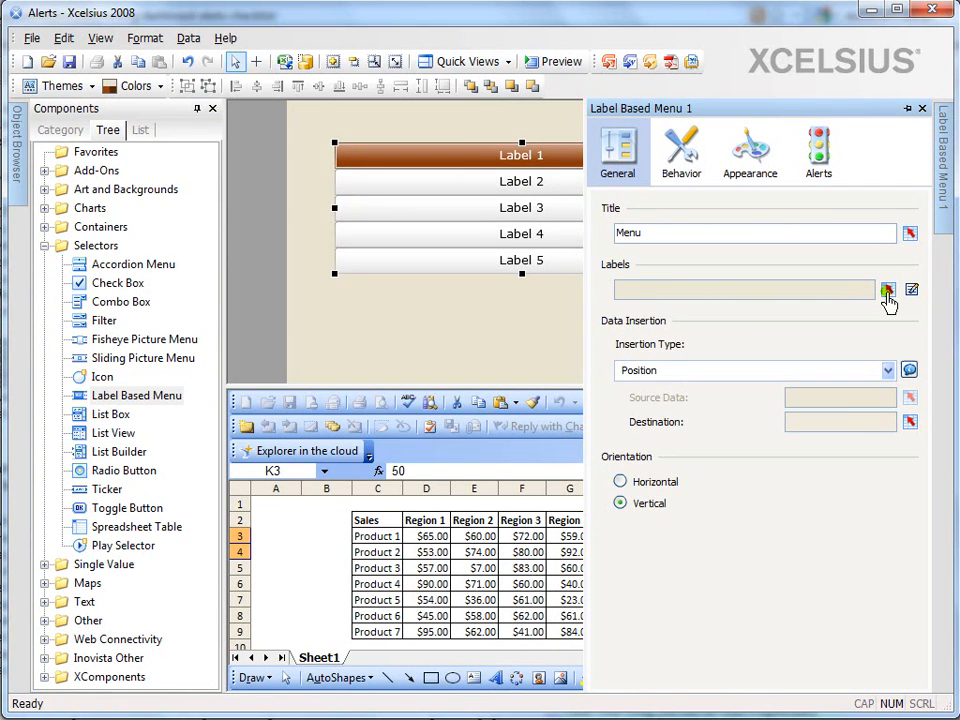
Link the menu's labels to Sheet1!$C$3:$C$9, and narrow and move the menu into the canvas's upper-left corner
click(887, 290)
drag(372, 538, 380, 638)
click(369, 413)
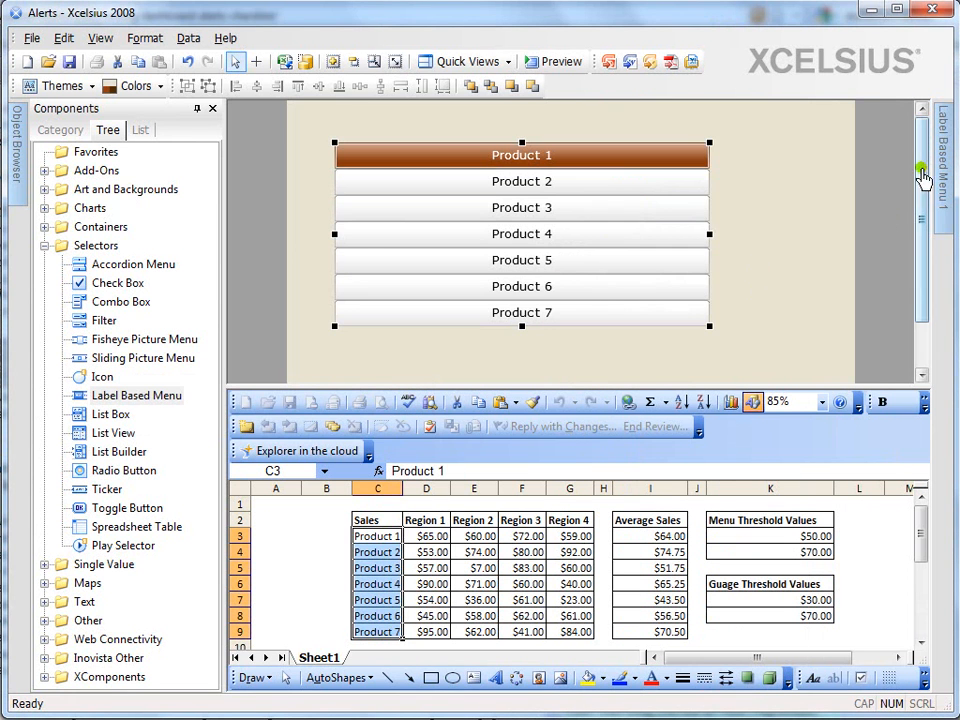
drag(711, 237, 467, 236)
drag(403, 214, 378, 212)
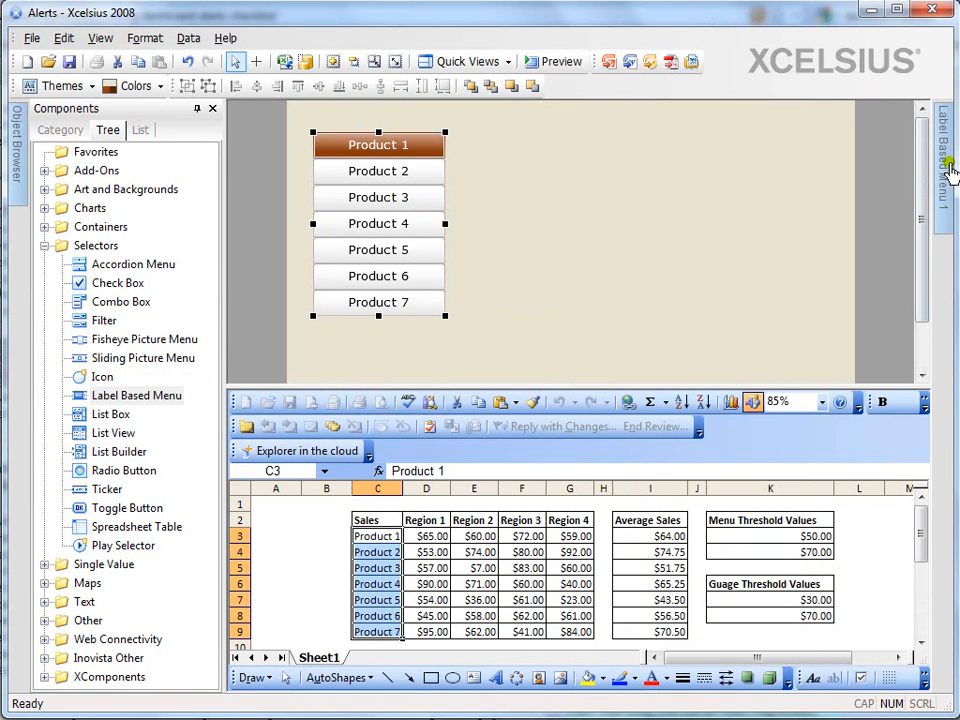
Set the menu's data insertion type to Row and link its source data to Sheet1!$C$3:$I$9
mouse_move(946, 161)
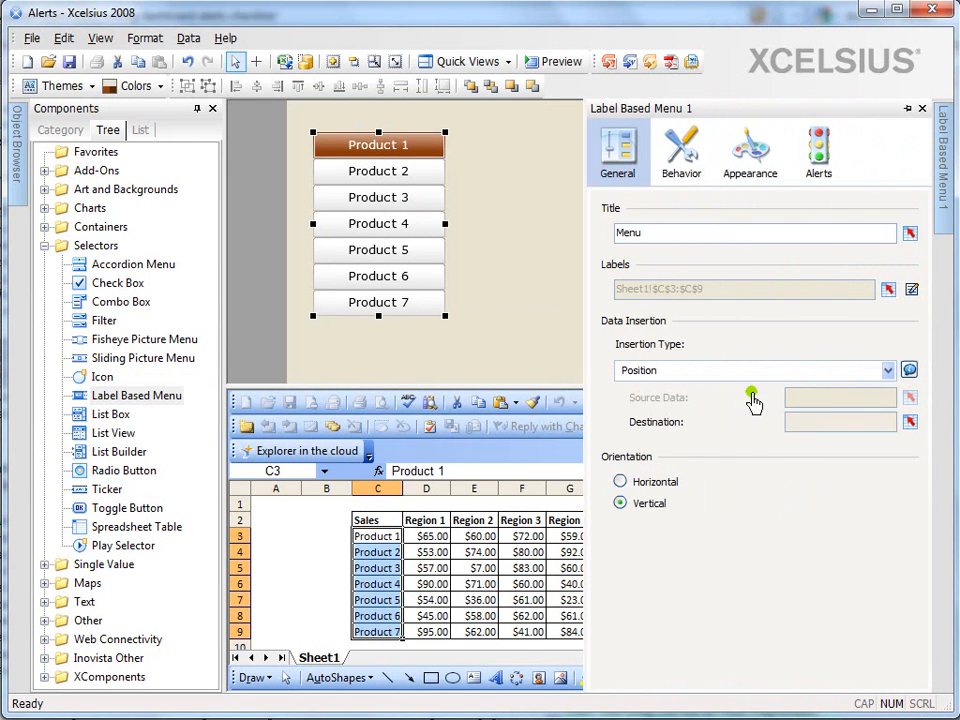
click(727, 376)
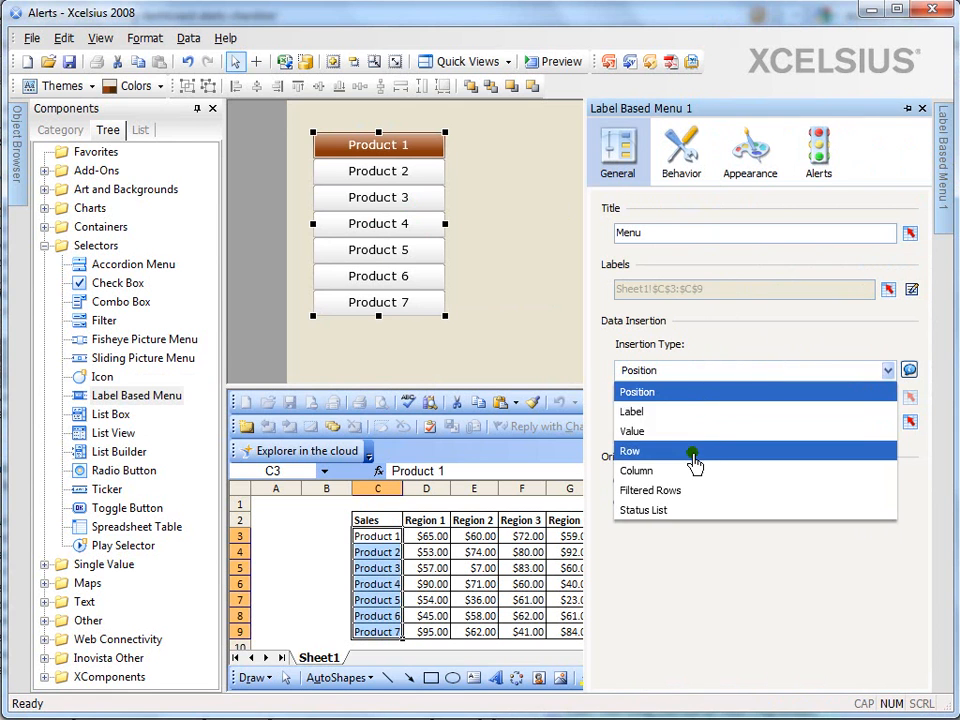
click(692, 450)
click(911, 402)
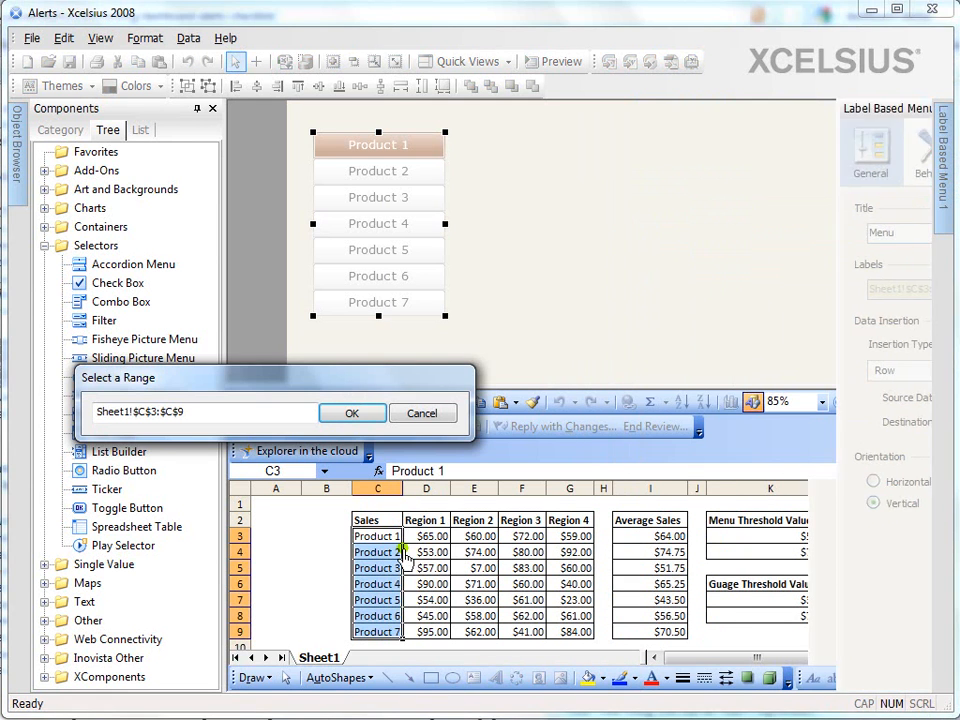
drag(378, 540, 656, 630)
click(352, 413)
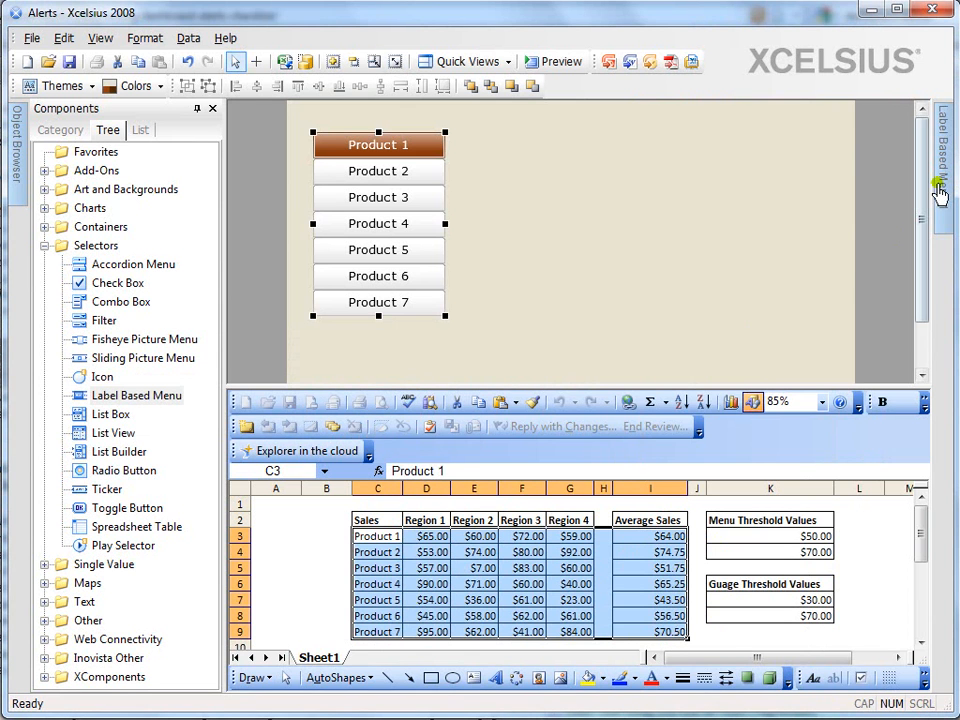
Set the menu's insertion destination to Sheet1!$C$12:$I$12 and move the menu closer to the canvas's upper-left corner
mouse_move(942, 182)
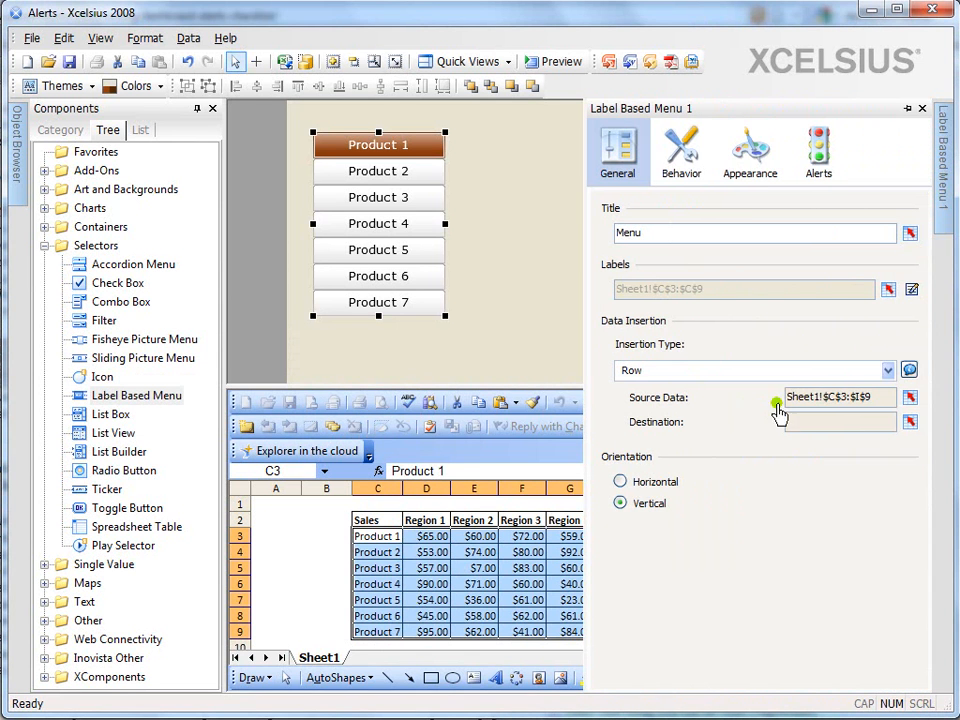
click(910, 421)
click(380, 620)
scroll(380, 620, down, 2)
drag(385, 584, 658, 592)
click(352, 413)
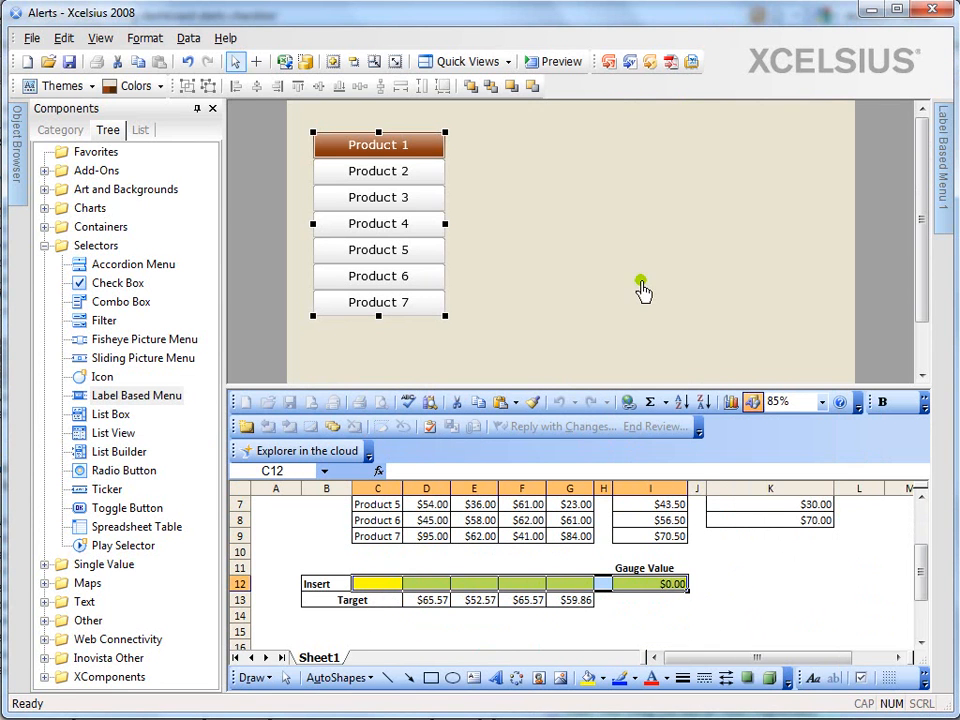
mouse_move(948, 180)
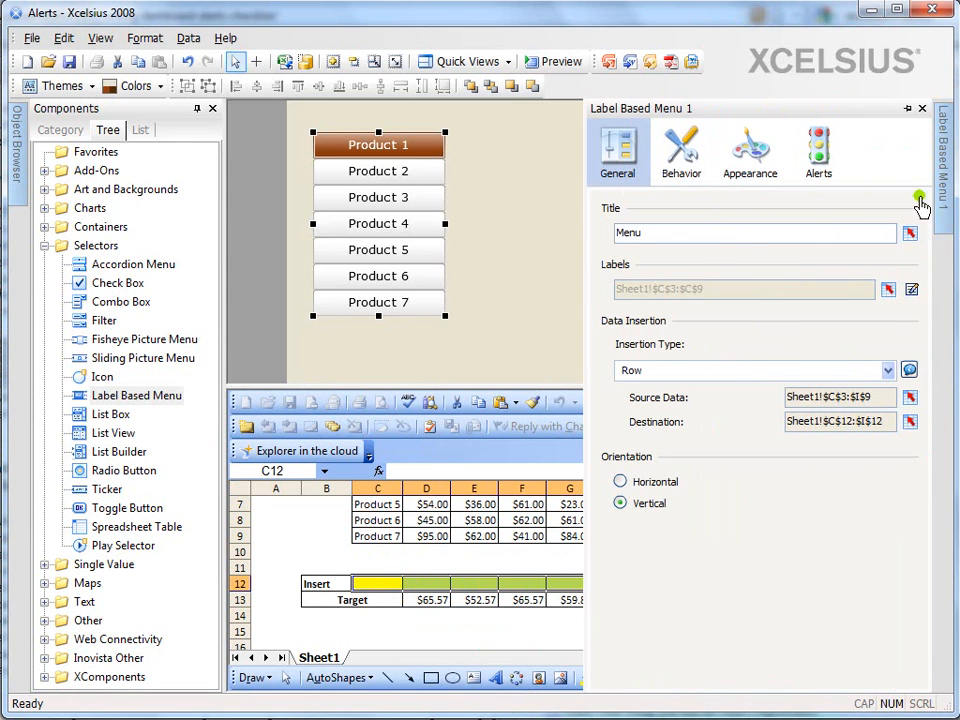
drag(382, 214, 377, 208)
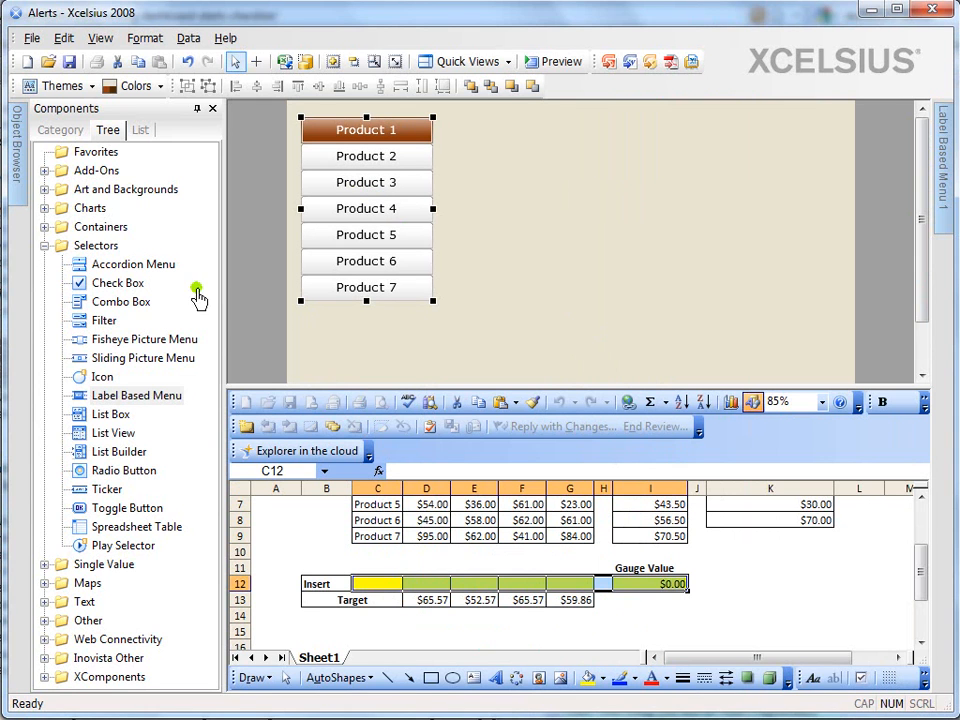
Add a Column Chart beside the product menu and widen it to nearly the canvas's right edge
click(44, 245)
click(44, 208)
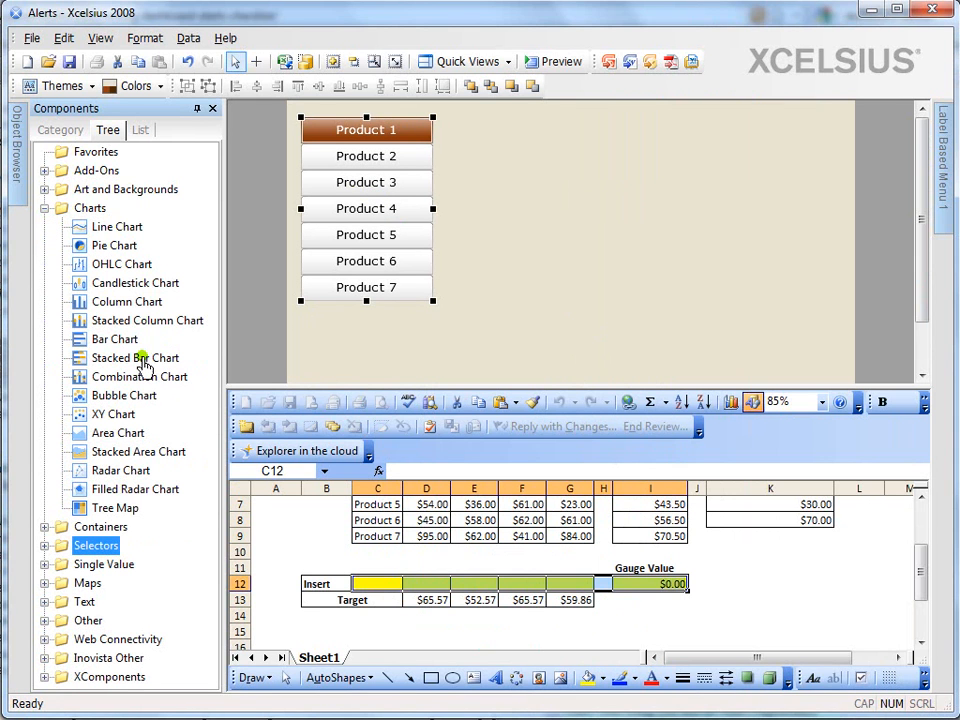
click(127, 301)
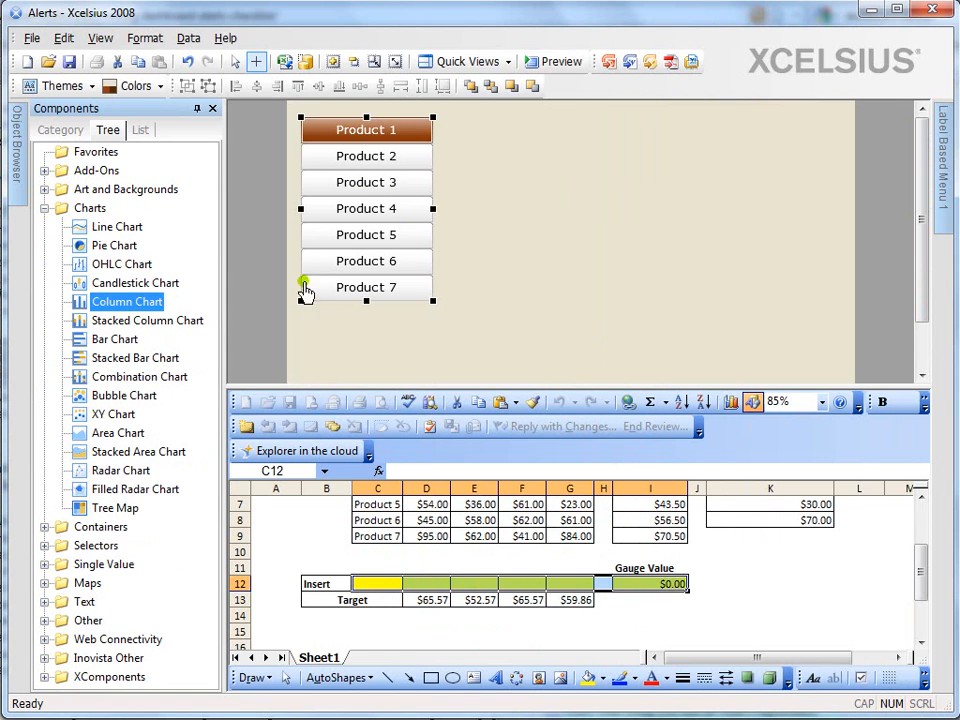
click(446, 120)
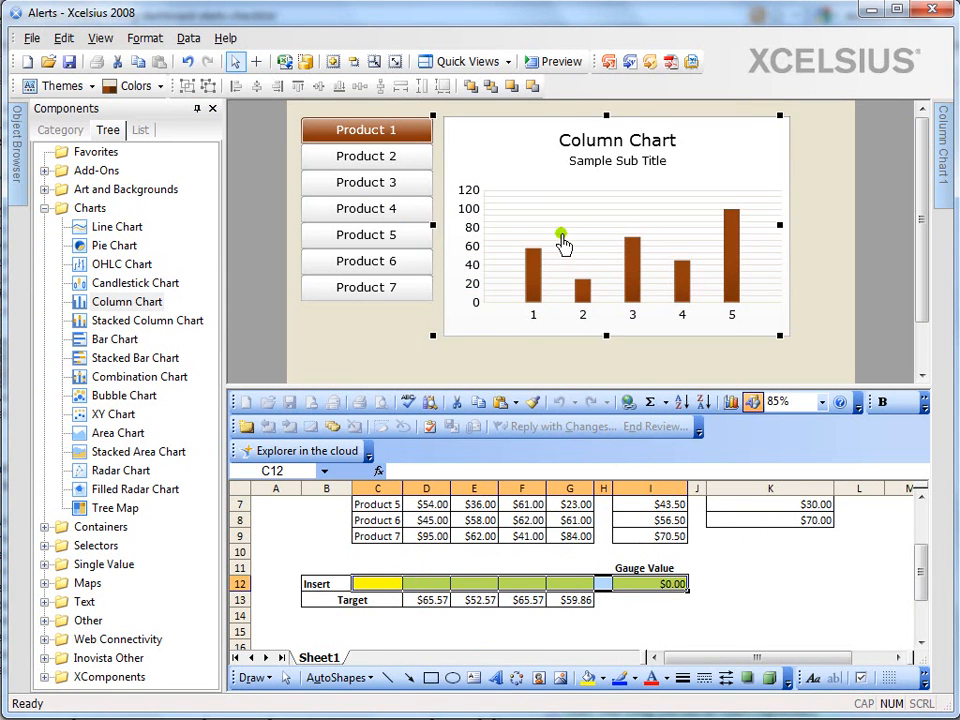
drag(787, 228, 838, 228)
Link the column chart's title to Sheet1!$C$12 and clear its subtitle
click(952, 168)
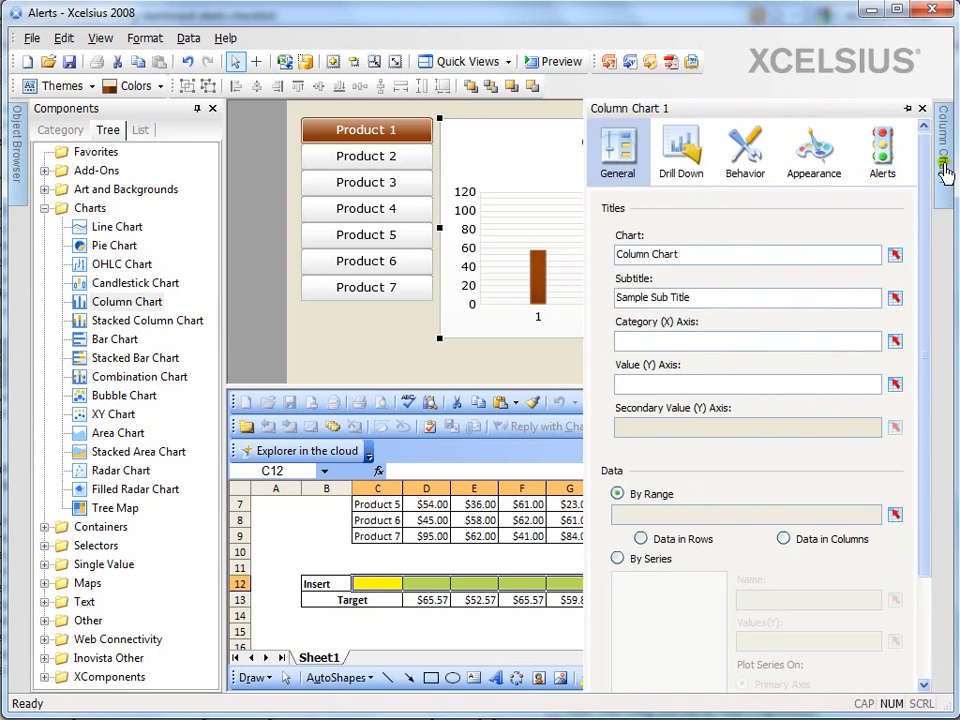
click(895, 256)
click(383, 590)
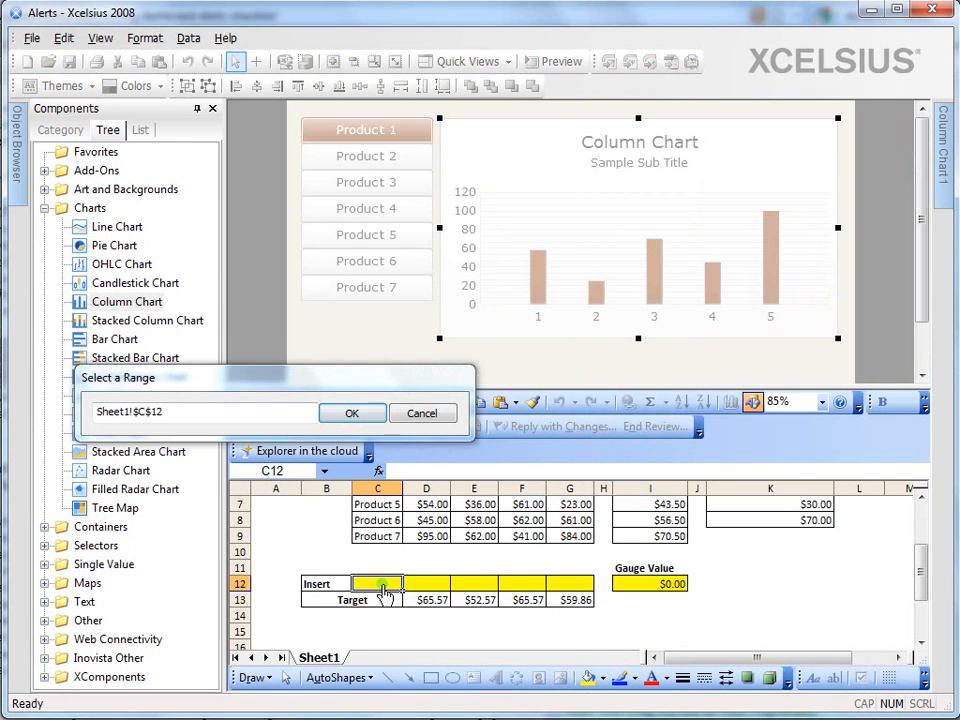
click(362, 423)
mouse_move(942, 232)
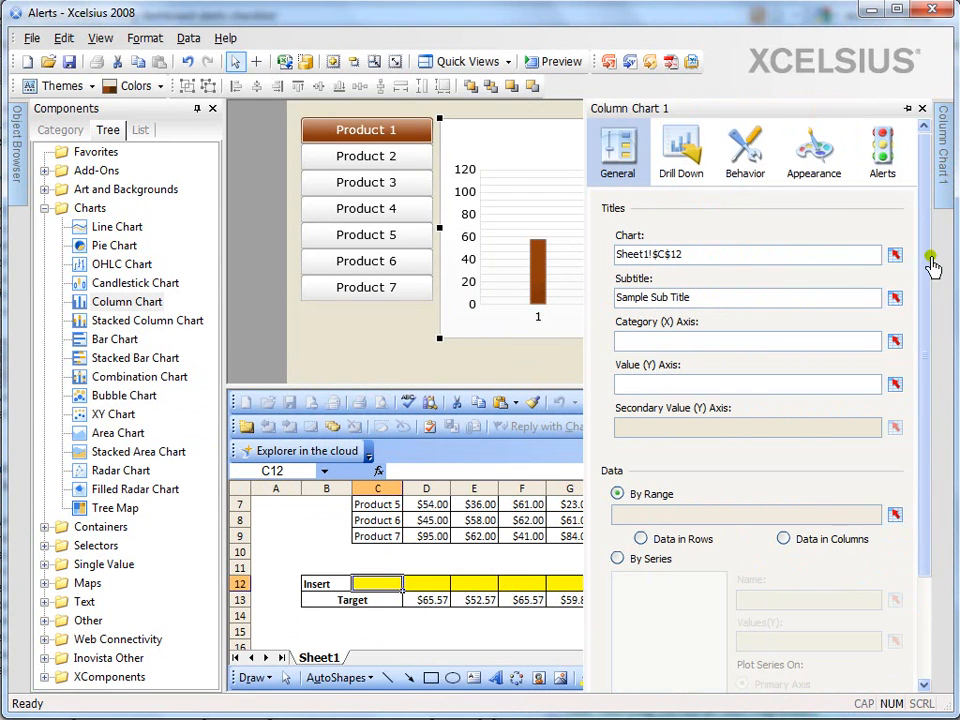
drag(793, 301, 598, 315)
key(Delete)
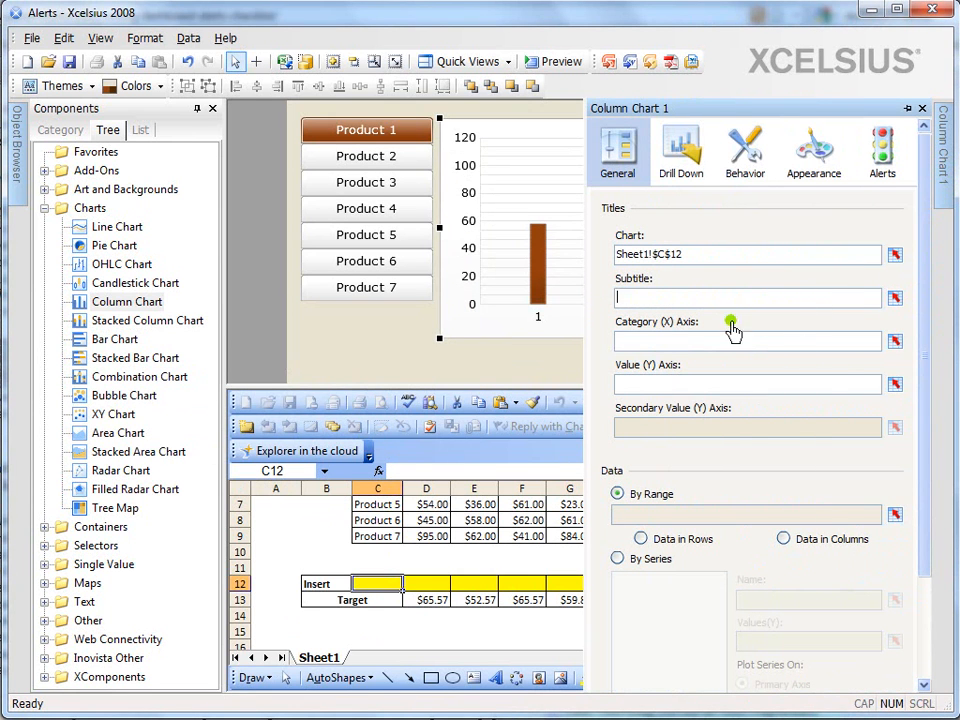
Plot the chart by series, adding one series named from Sheet1!$C$12 with its values from Sheet1!$D$12:$G$12
click(620, 558)
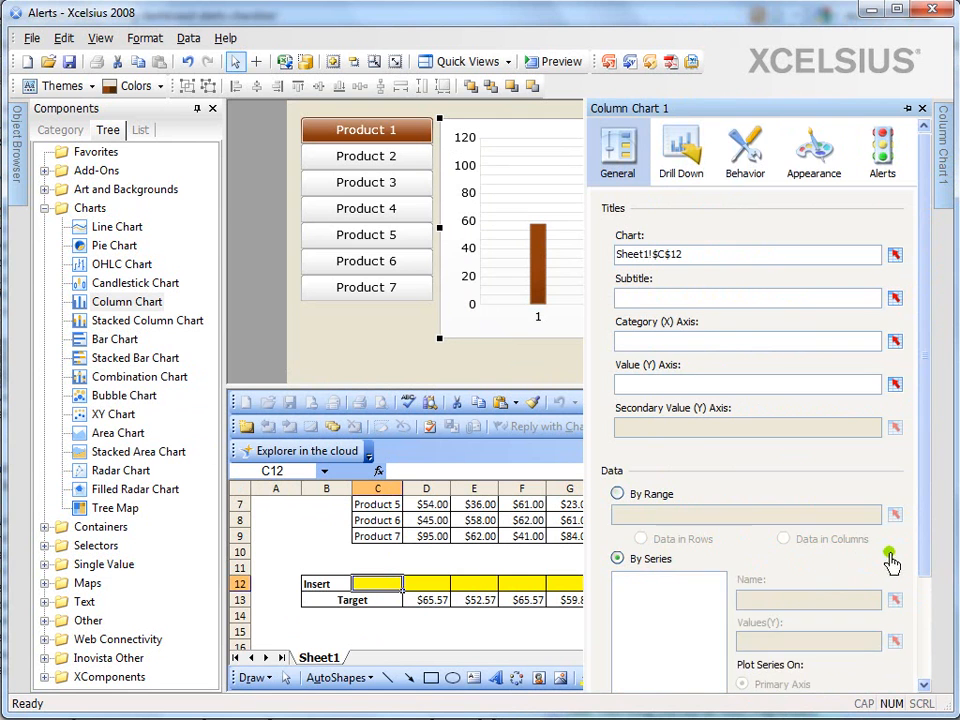
drag(922, 537, 922, 648)
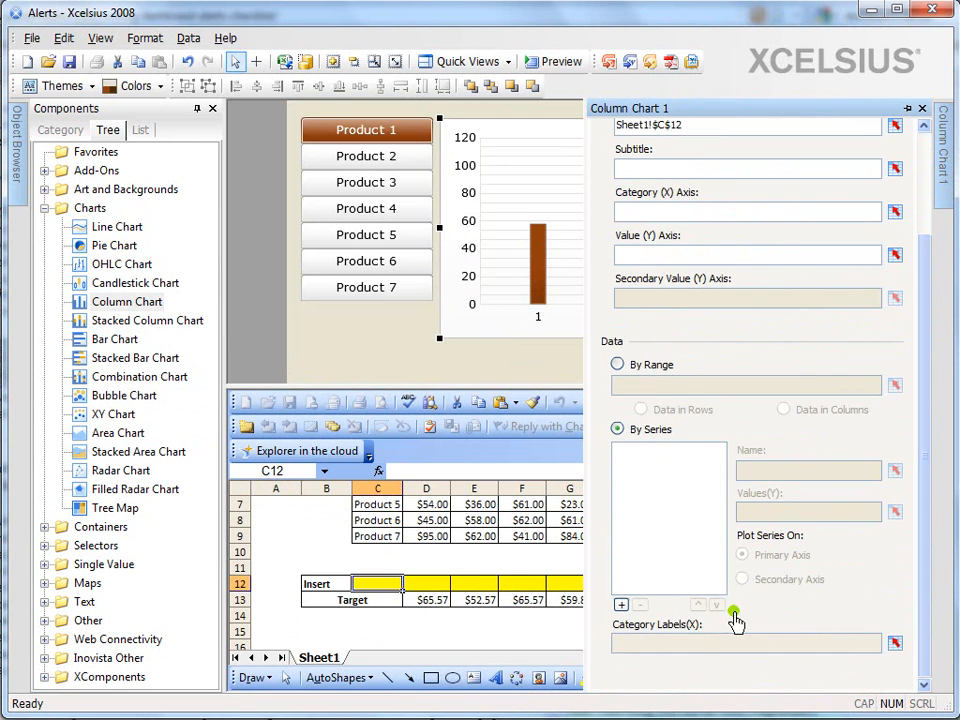
click(621, 604)
click(892, 471)
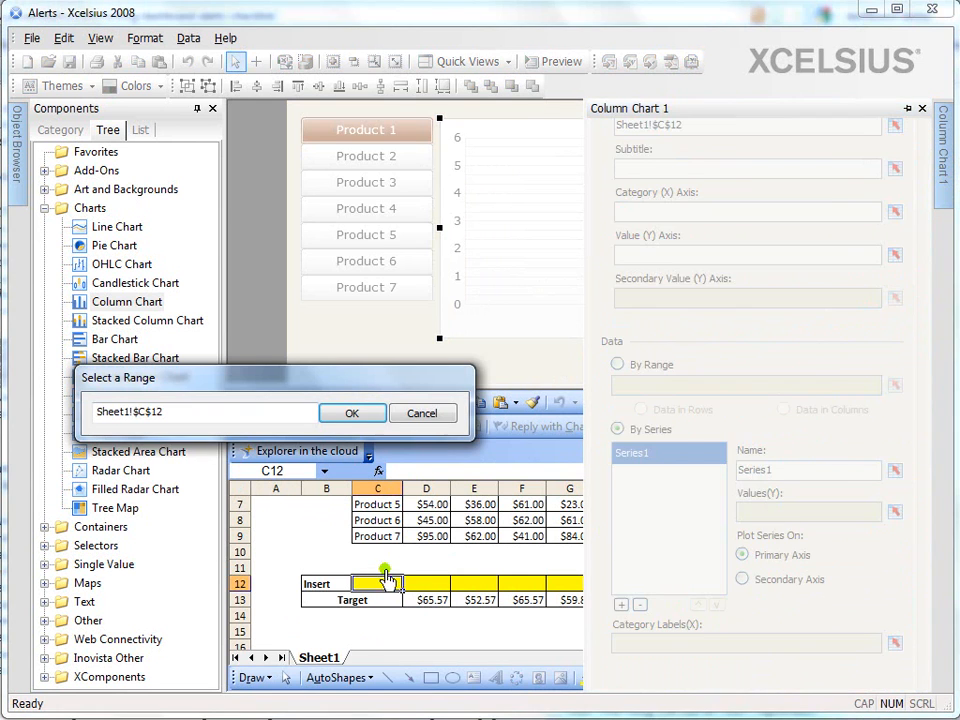
click(328, 413)
mouse_move(940, 195)
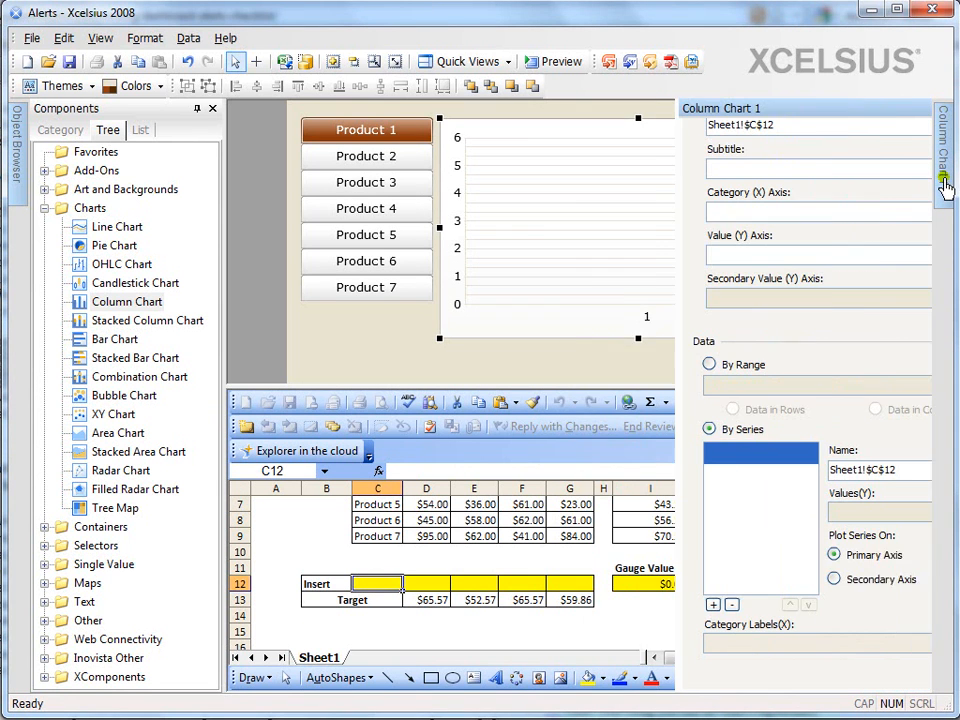
click(895, 511)
drag(420, 583, 570, 584)
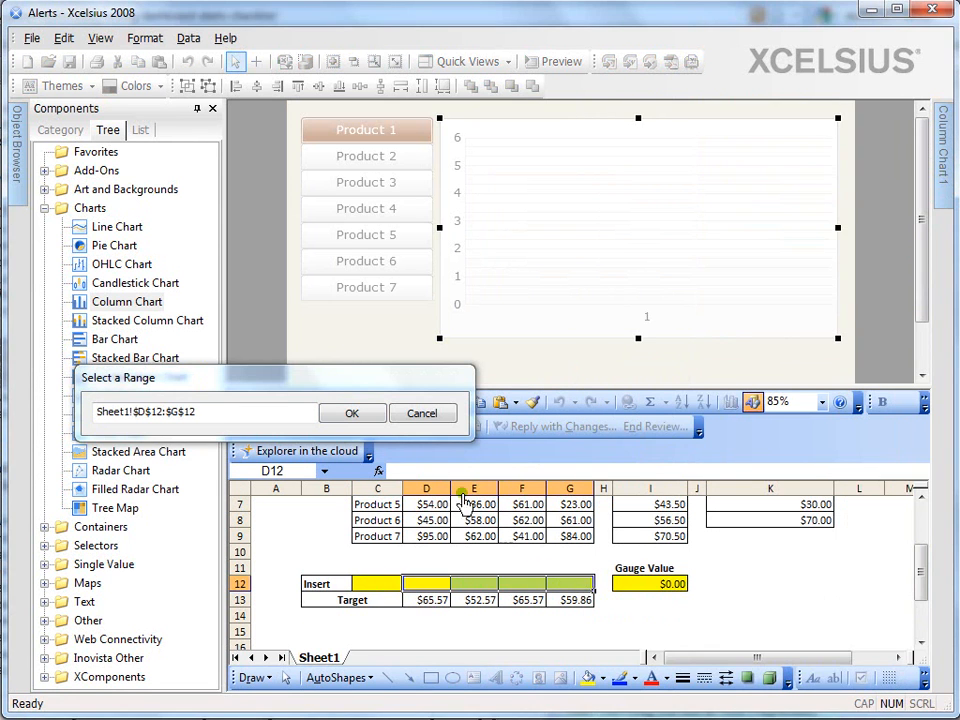
click(355, 415)
Link the chart's category labels to the region headers in Sheet1!$D$2:$G$2
mouse_move(948, 187)
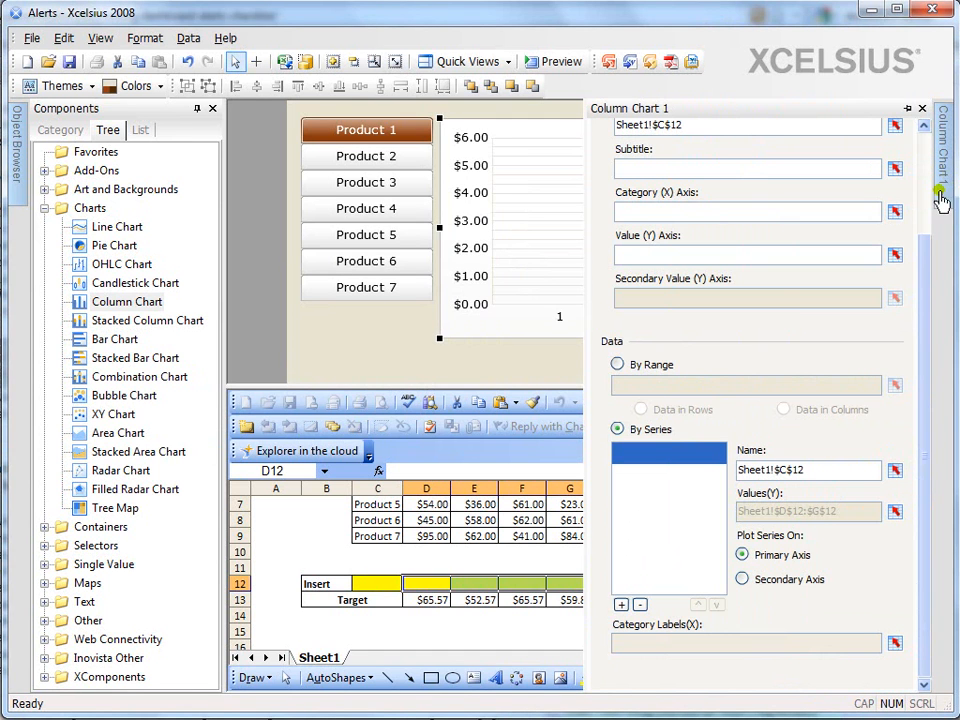
click(894, 644)
click(429, 546)
scroll(439, 540, up, 2)
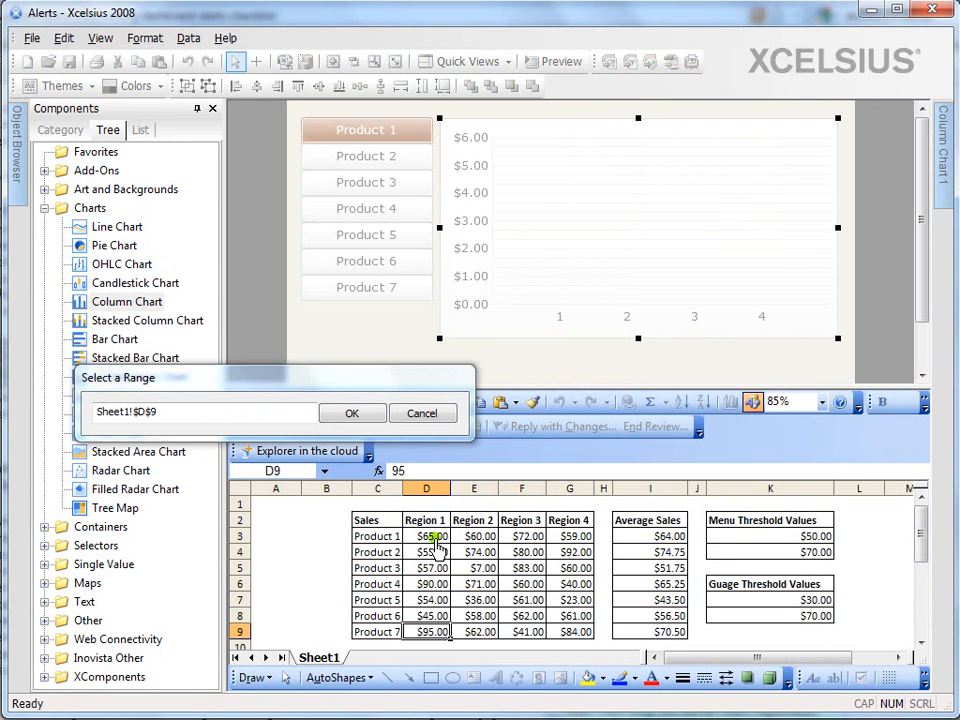
drag(429, 521, 574, 531)
click(372, 413)
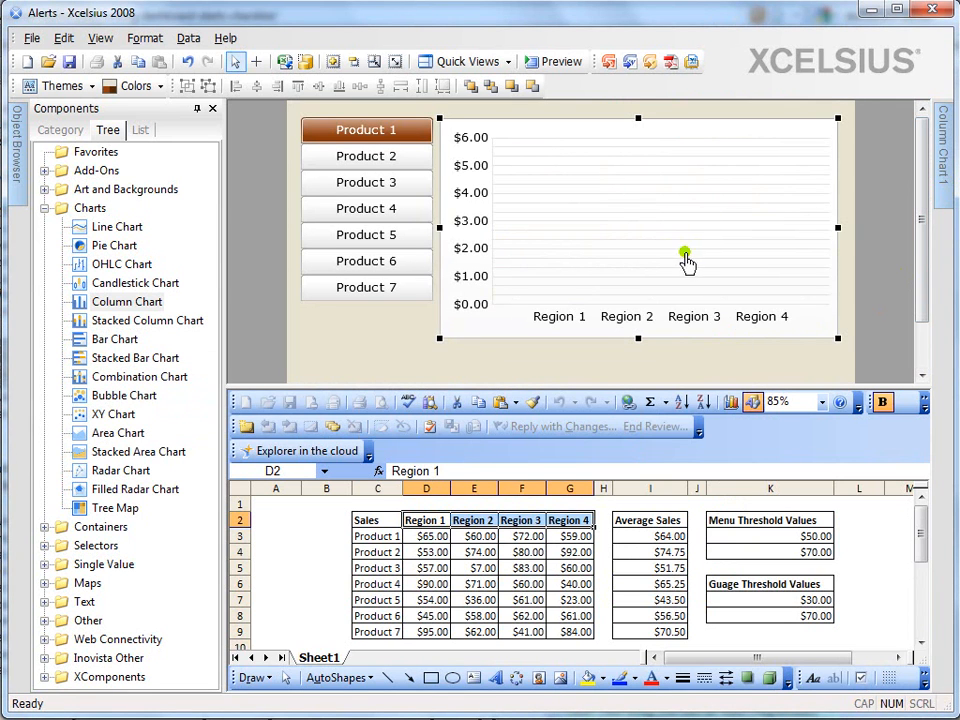
Stretch the column chart downward to nearly the canvas's lower edge
scroll(918, 300, down, 1)
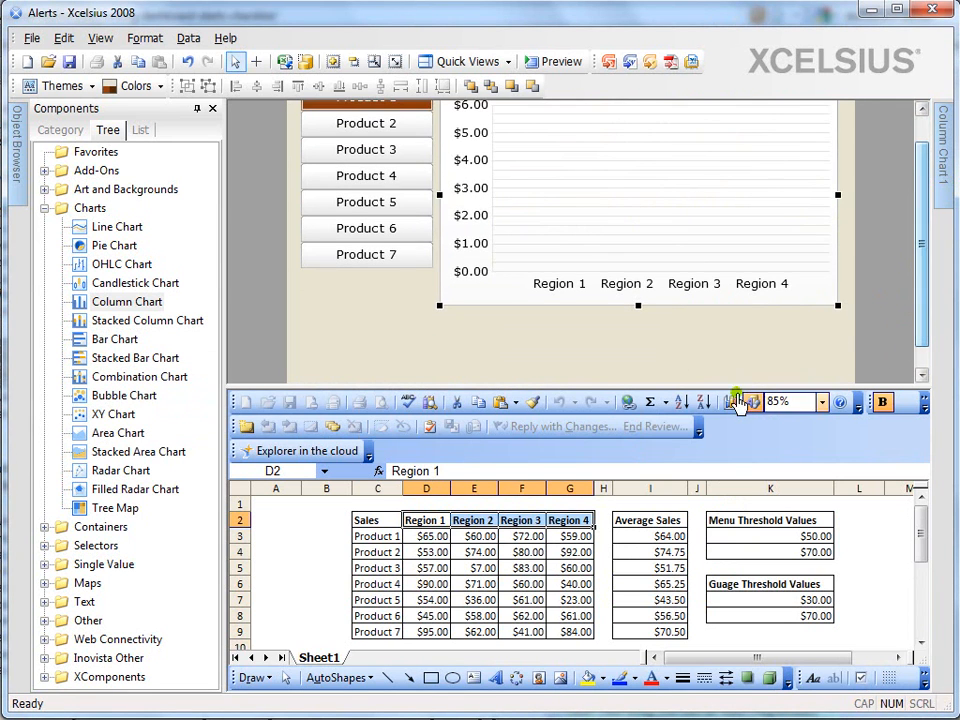
drag(643, 318, 636, 360)
scroll(917, 317, down, 1)
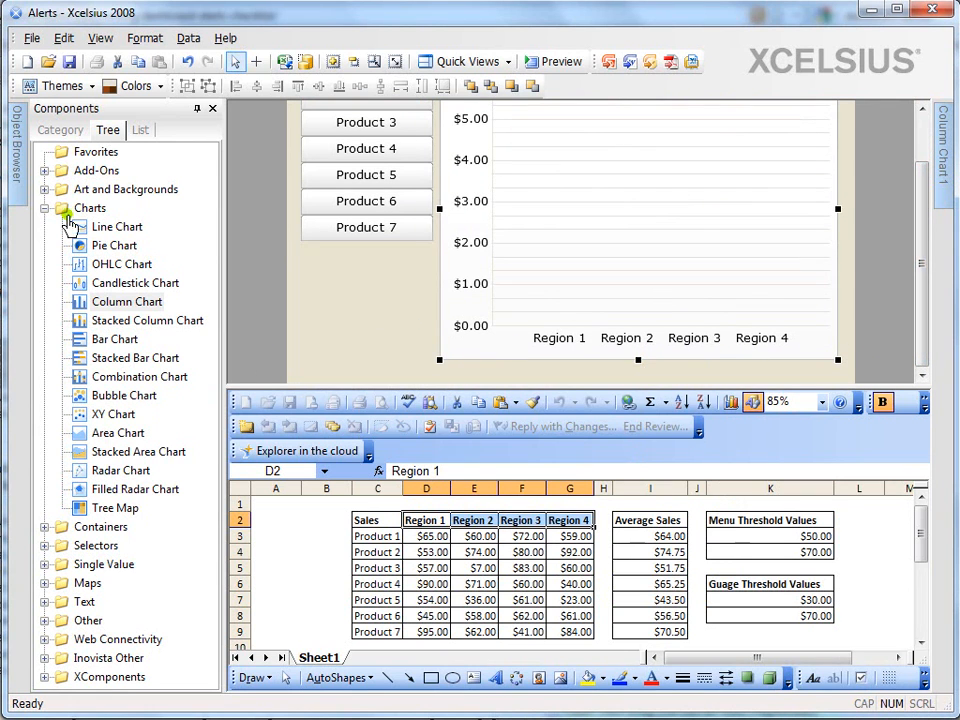
Add a Gauge below the product menu and shrink it to fit within the menu's width
click(45, 208)
click(44, 264)
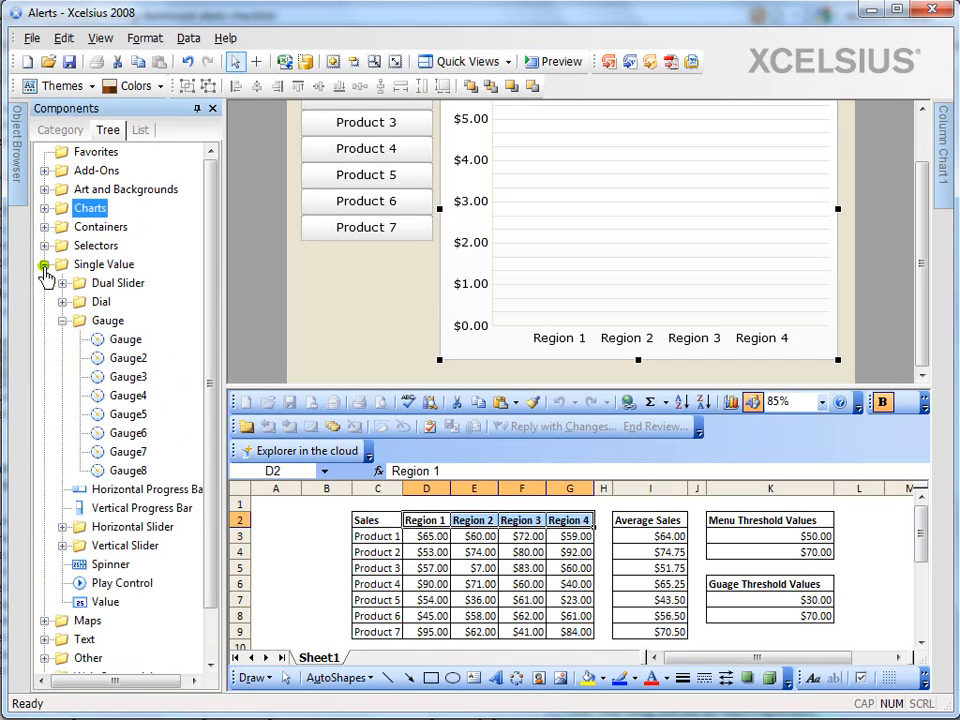
drag(120, 345, 304, 253)
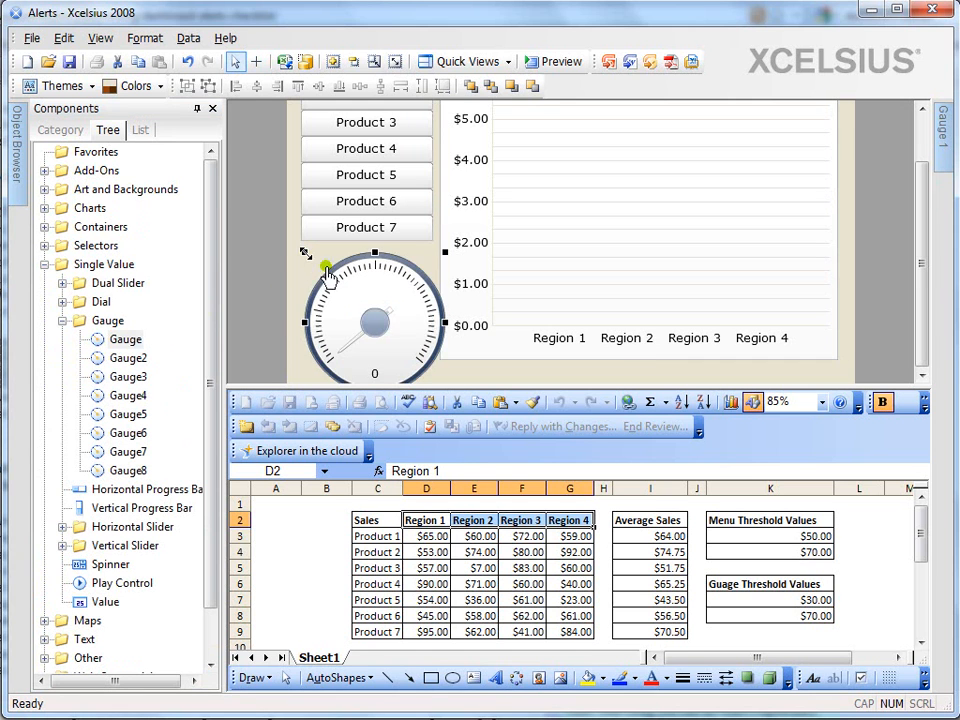
drag(445, 324, 424, 322)
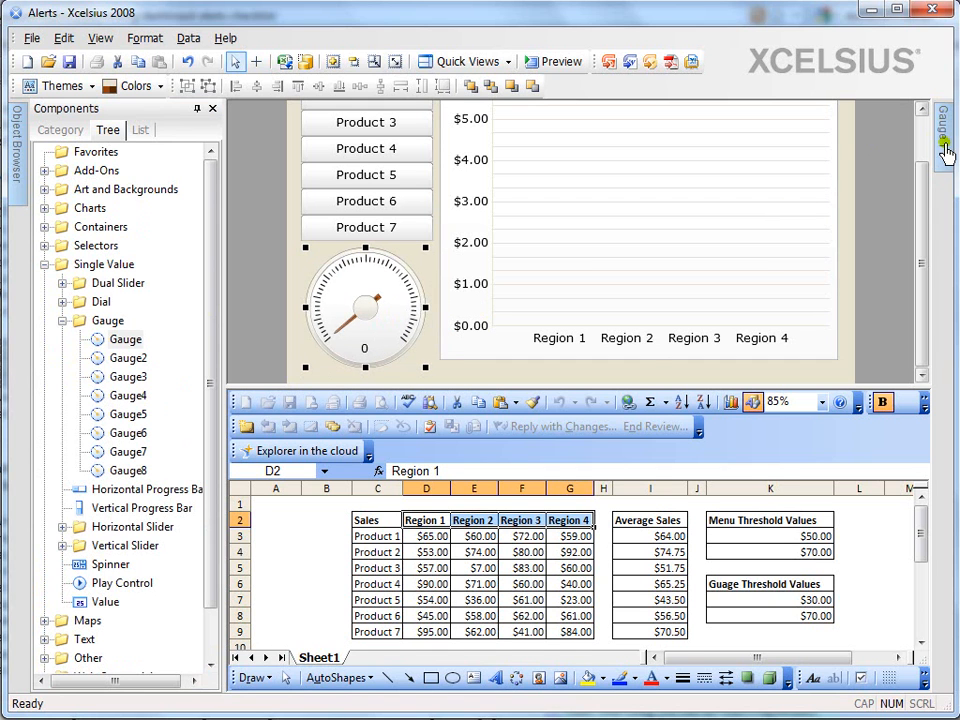
Link the gauge's data to the Gauge Value cell Sheet1!$I$12
mouse_move(943, 146)
click(888, 293)
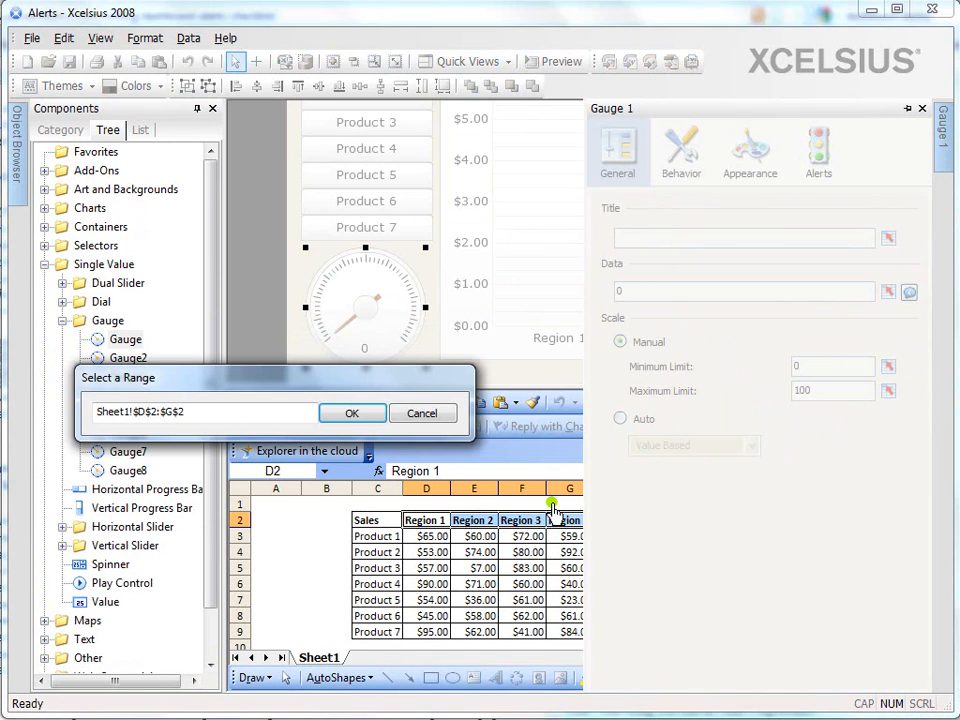
click(664, 632)
scroll(666, 642, down, 1)
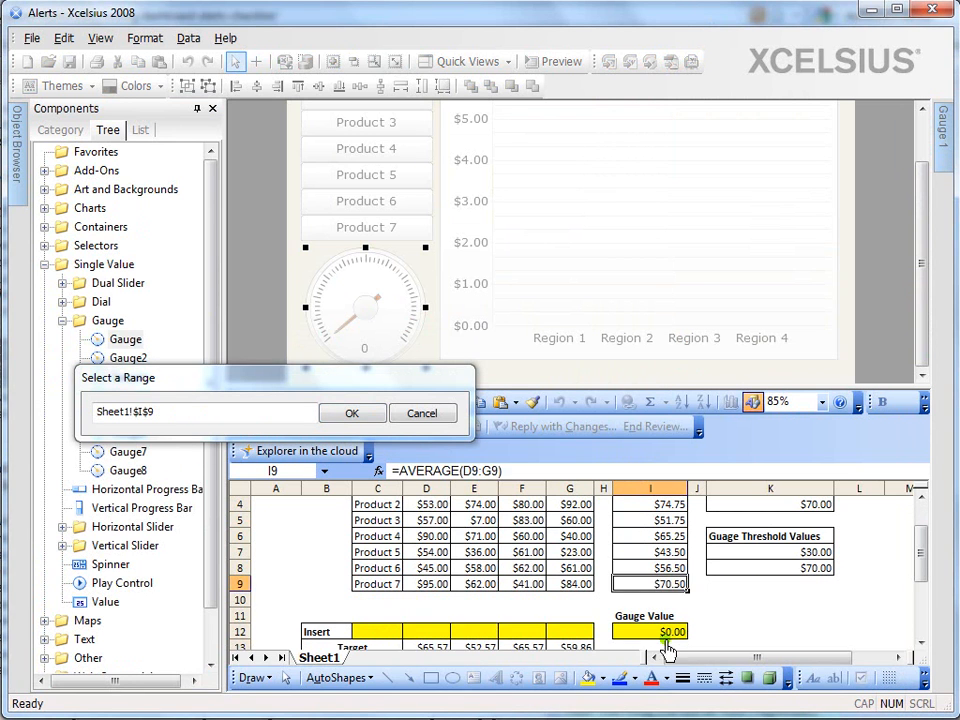
click(672, 645)
click(660, 632)
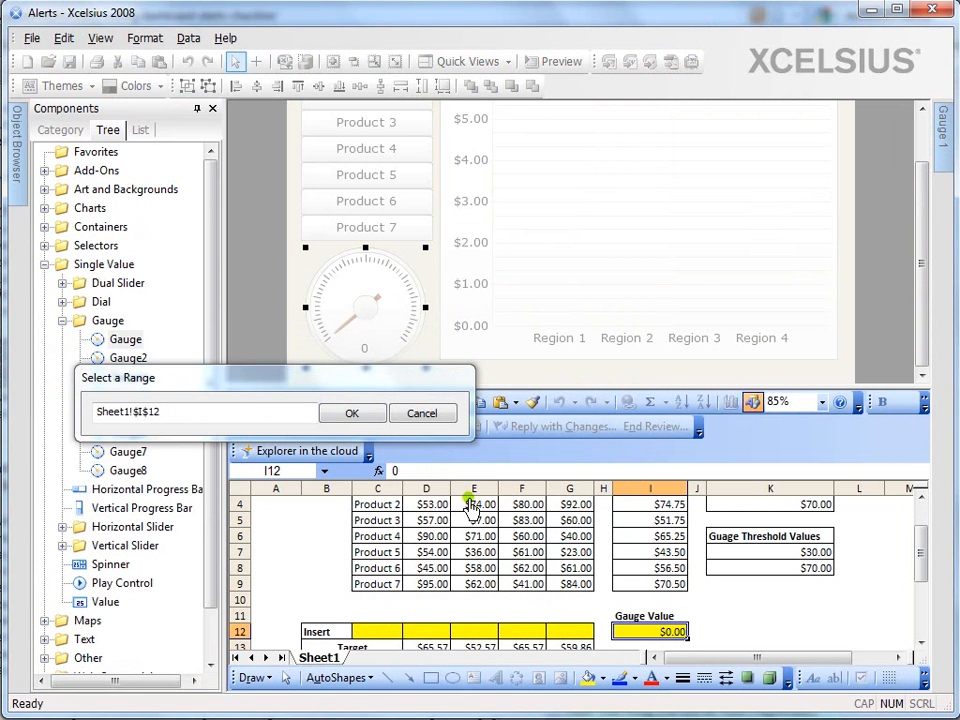
click(360, 415)
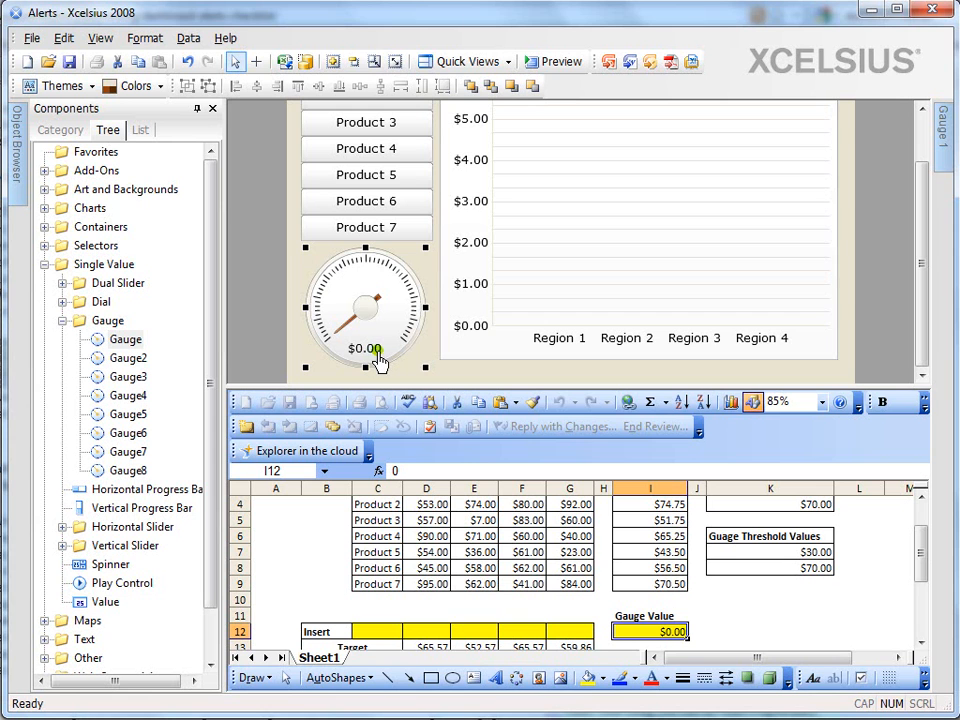
mouse_move(944, 165)
Preview the dashboard and test the menu by selecting Product 2 through Product 6, finishing on Product 1
click(570, 229)
drag(928, 253, 924, 190)
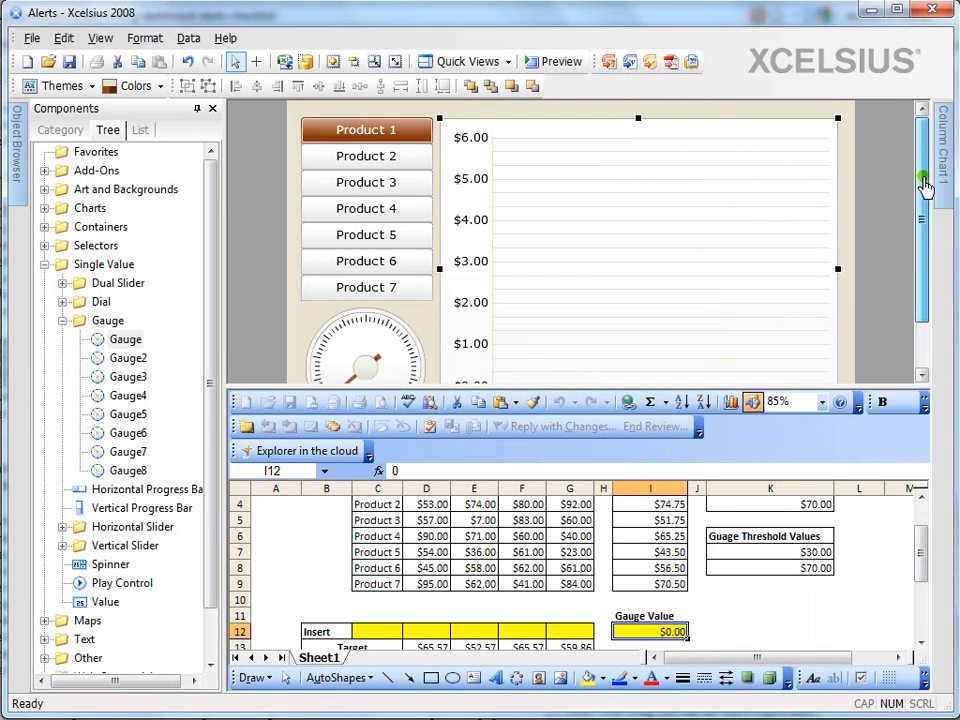
click(560, 62)
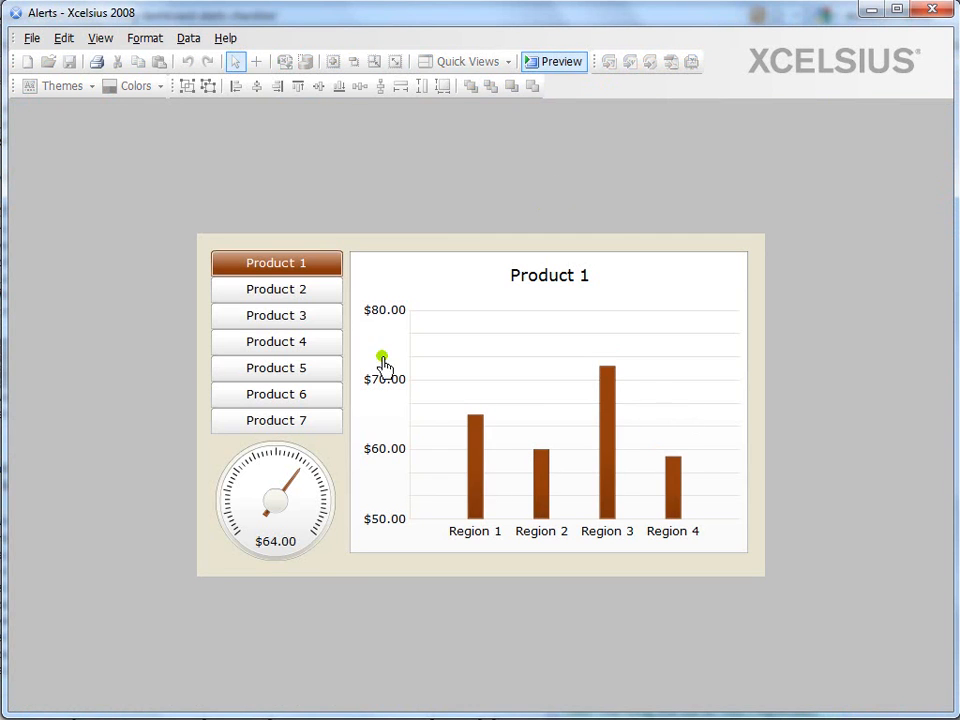
click(287, 296)
click(294, 320)
click(299, 344)
click(298, 368)
click(302, 395)
click(302, 264)
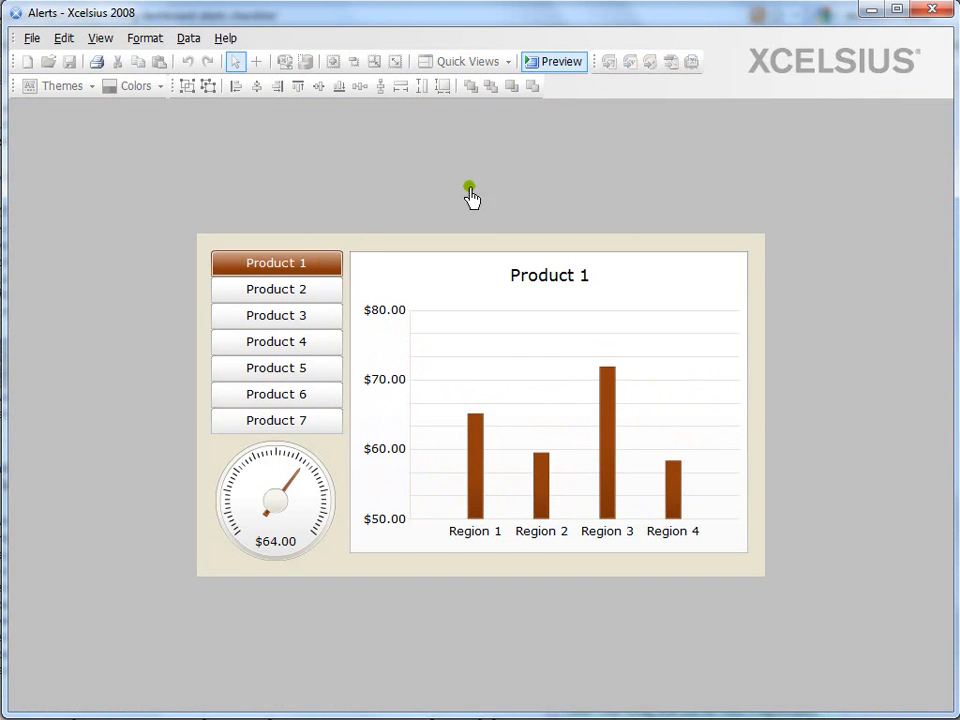
Close the preview and enable alerts on the product menu
click(557, 62)
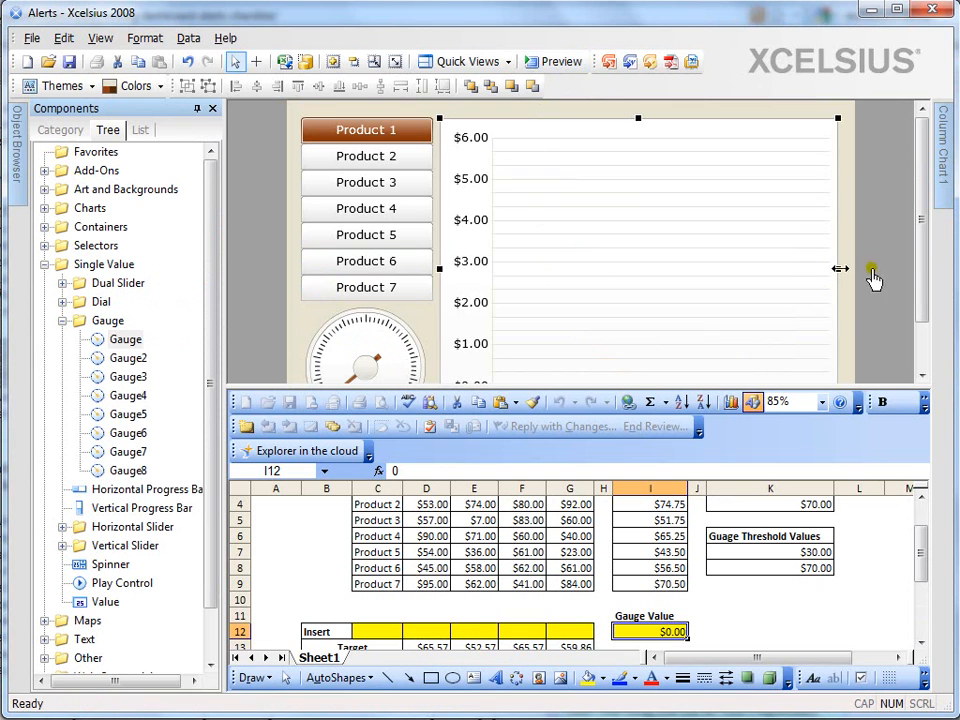
drag(925, 253, 926, 242)
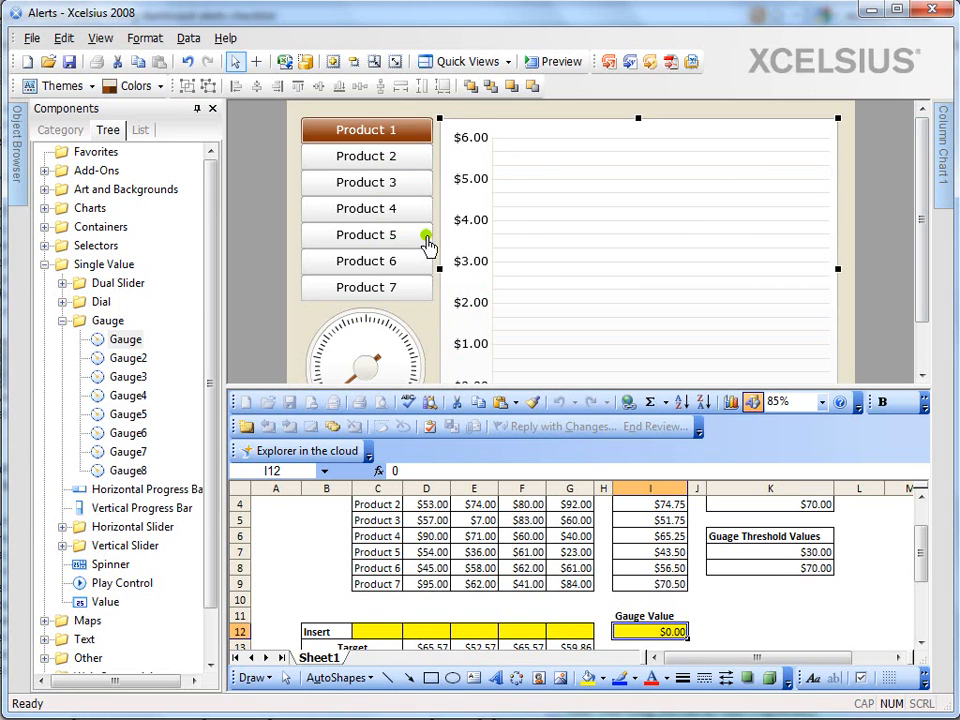
click(396, 237)
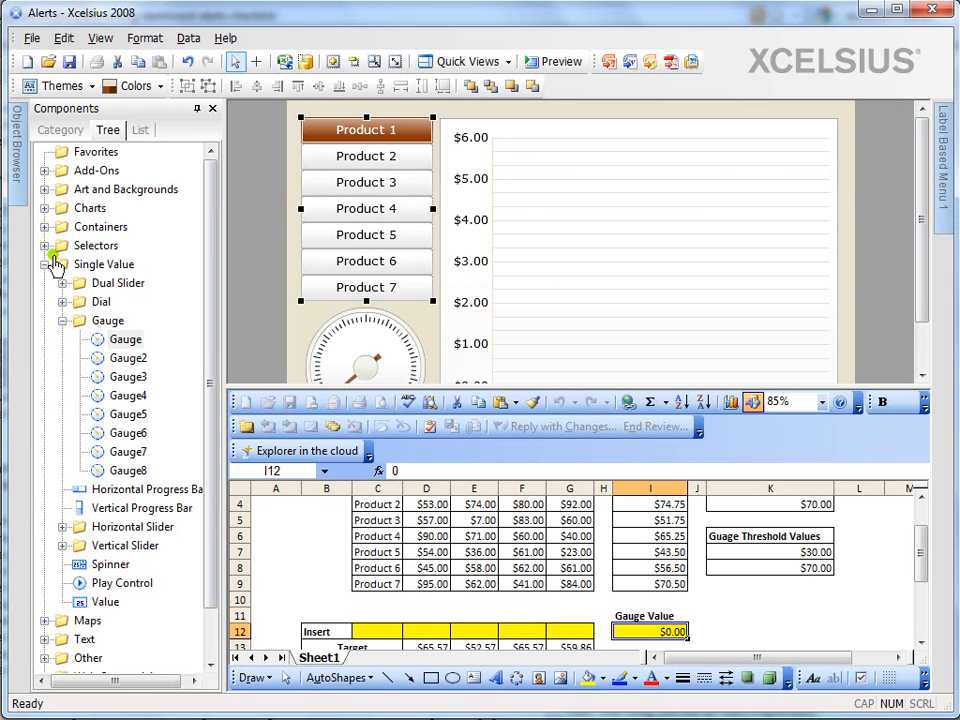
click(44, 264)
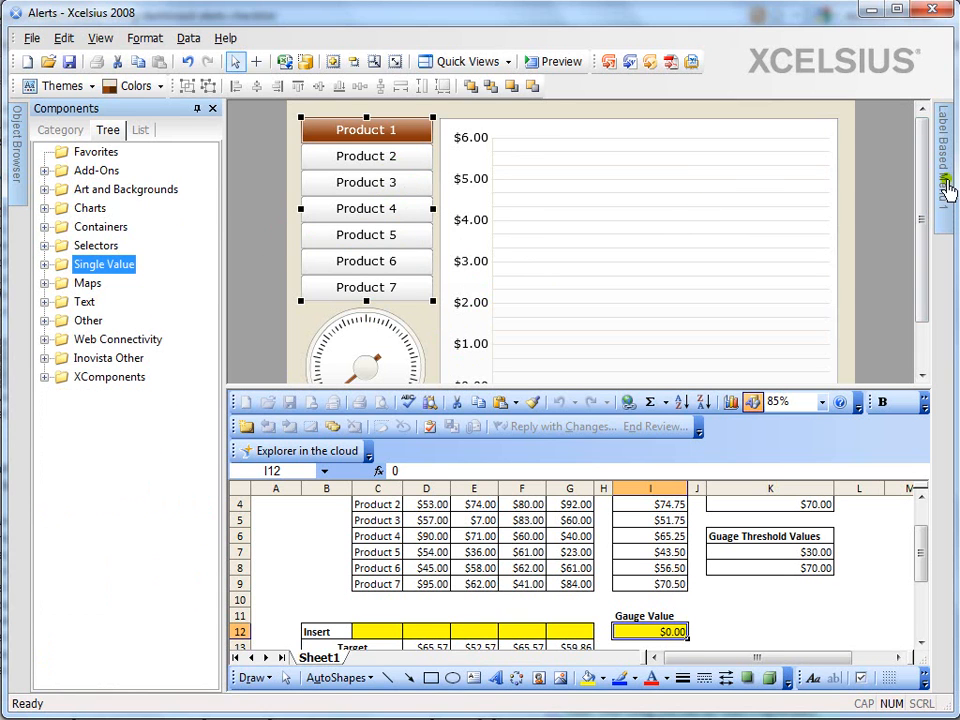
mouse_move(944, 182)
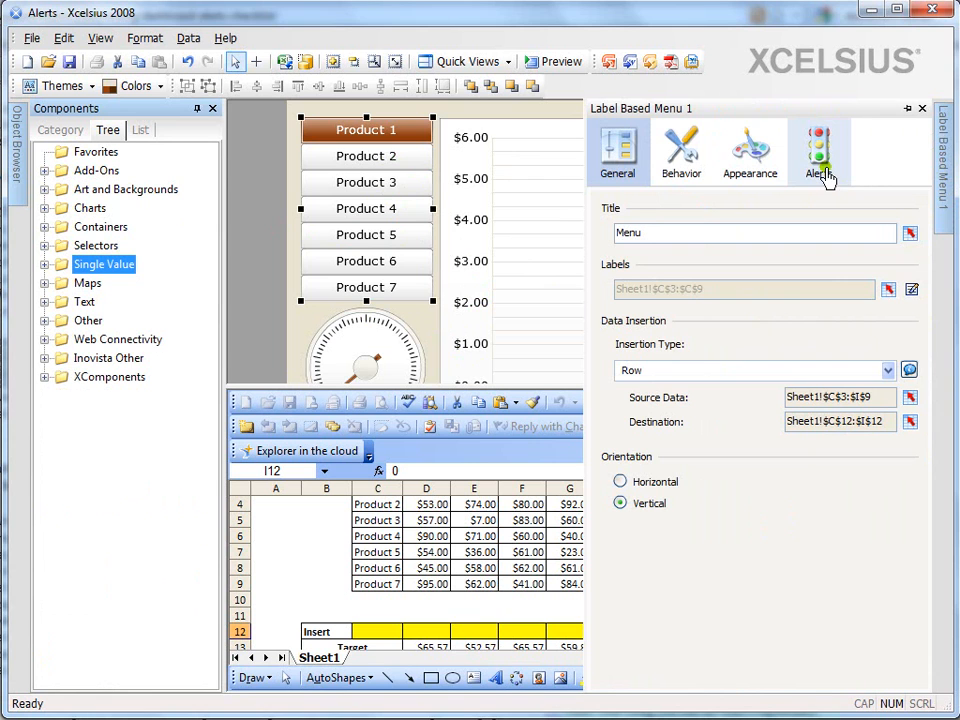
click(820, 170)
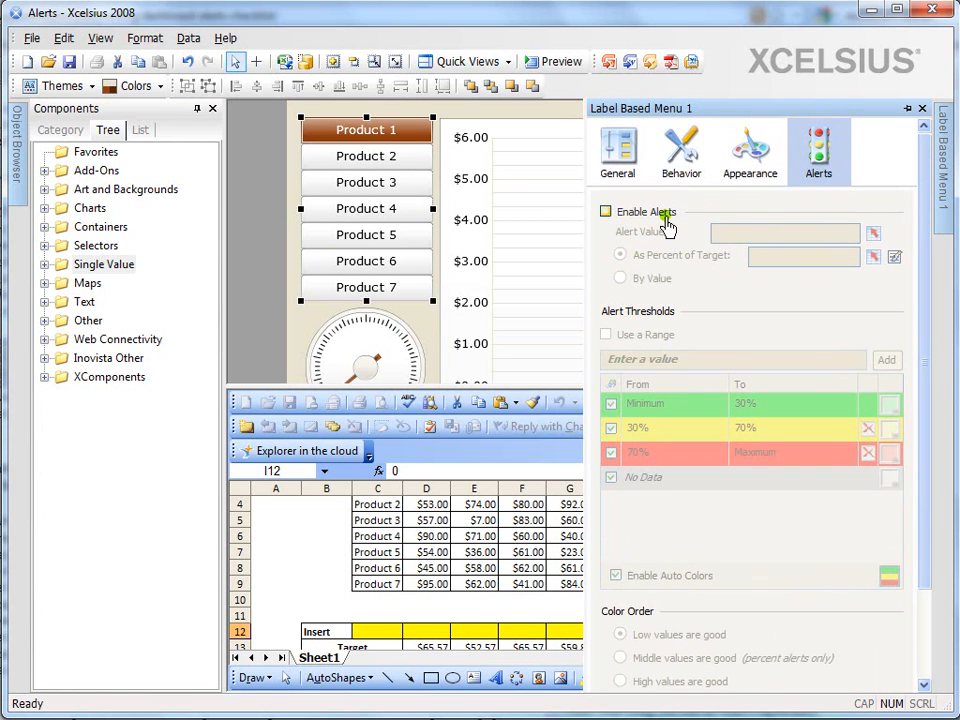
click(606, 213)
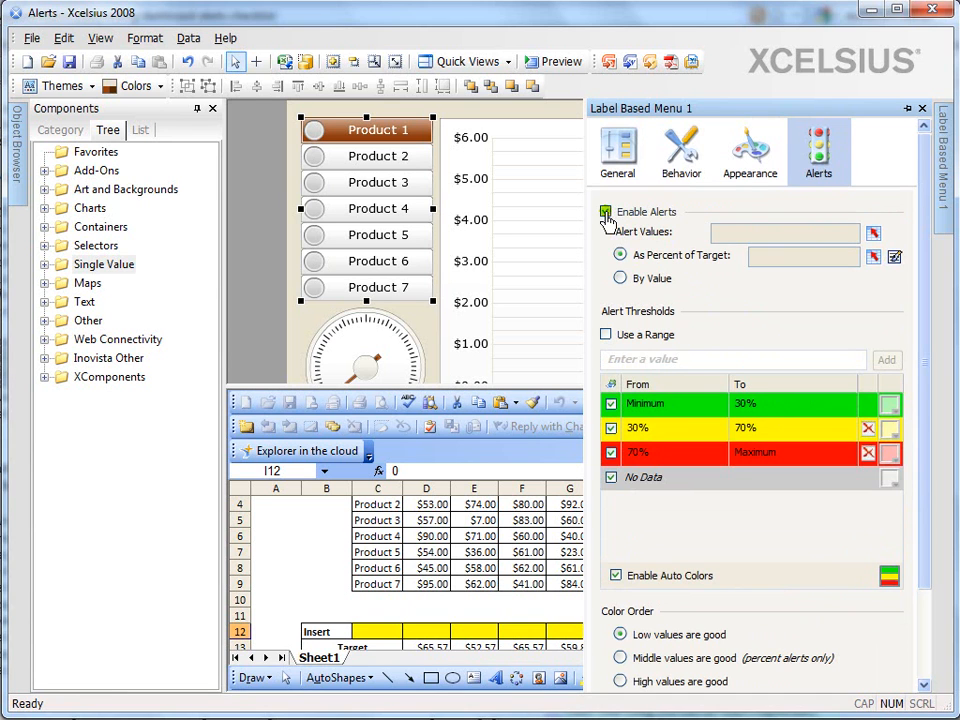
click(606, 213)
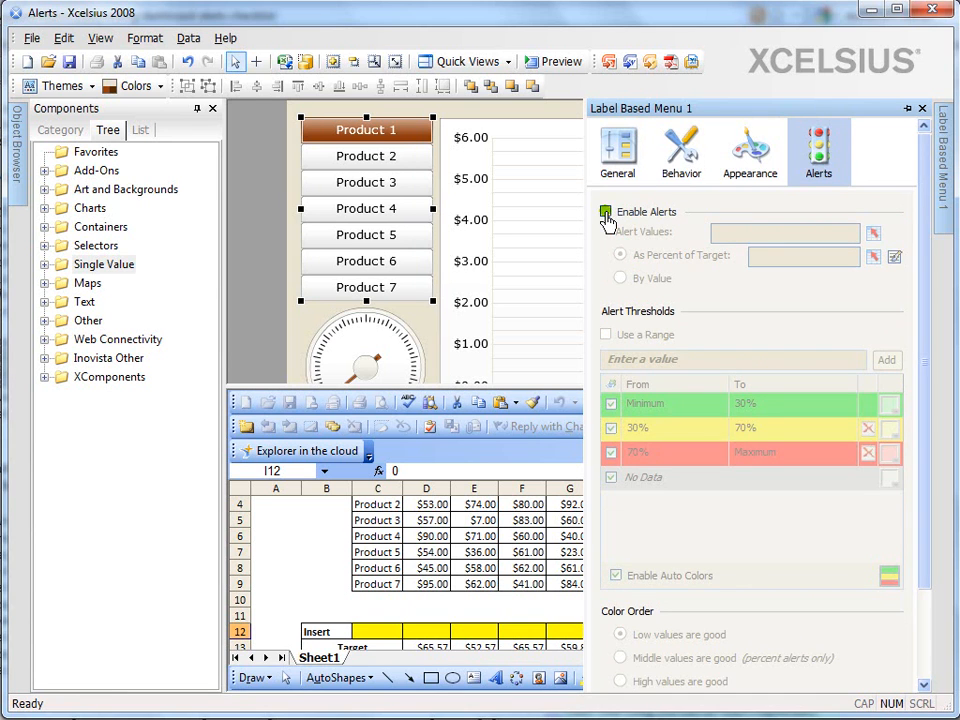
click(606, 213)
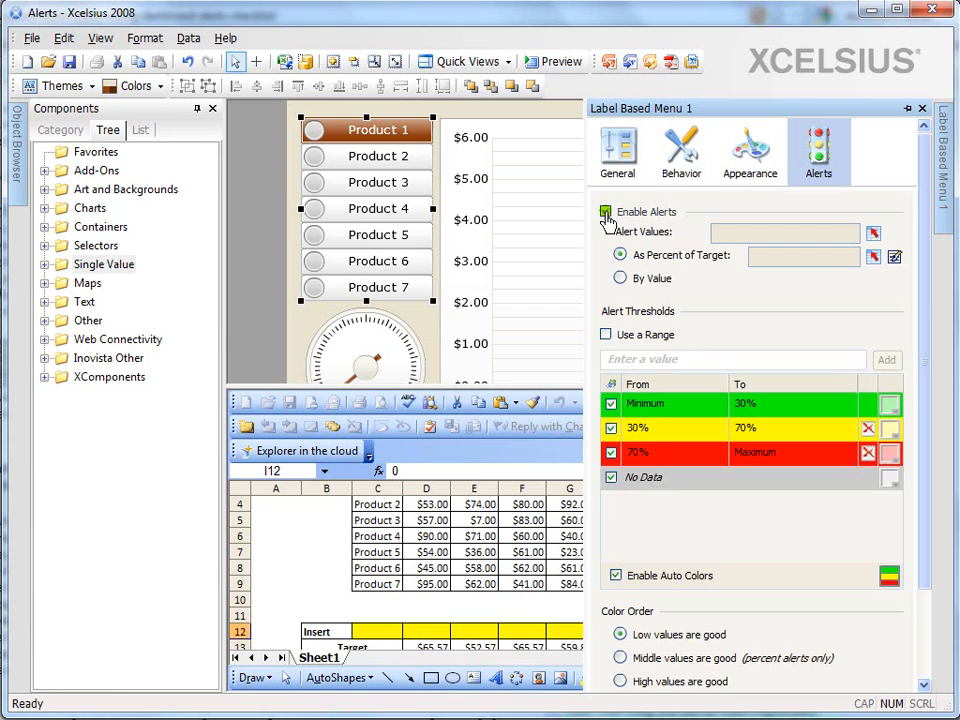
click(606, 213)
click(606, 213)
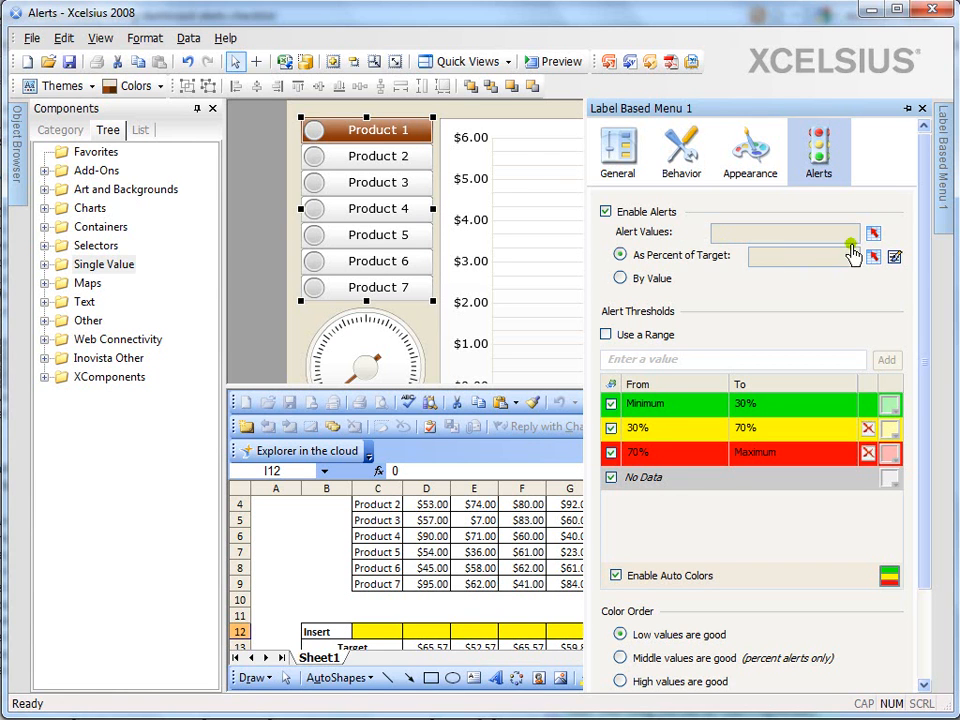
Link the product menu's alert values to the Average Sales range Sheet1!$I$3:$I$9
click(872, 238)
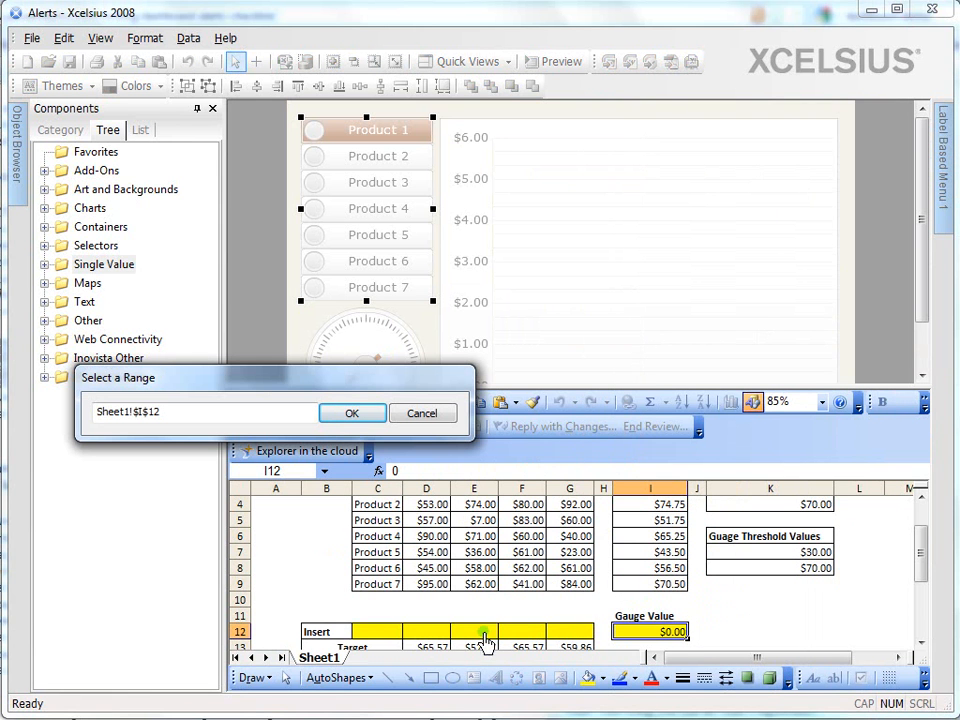
drag(640, 584, 643, 537)
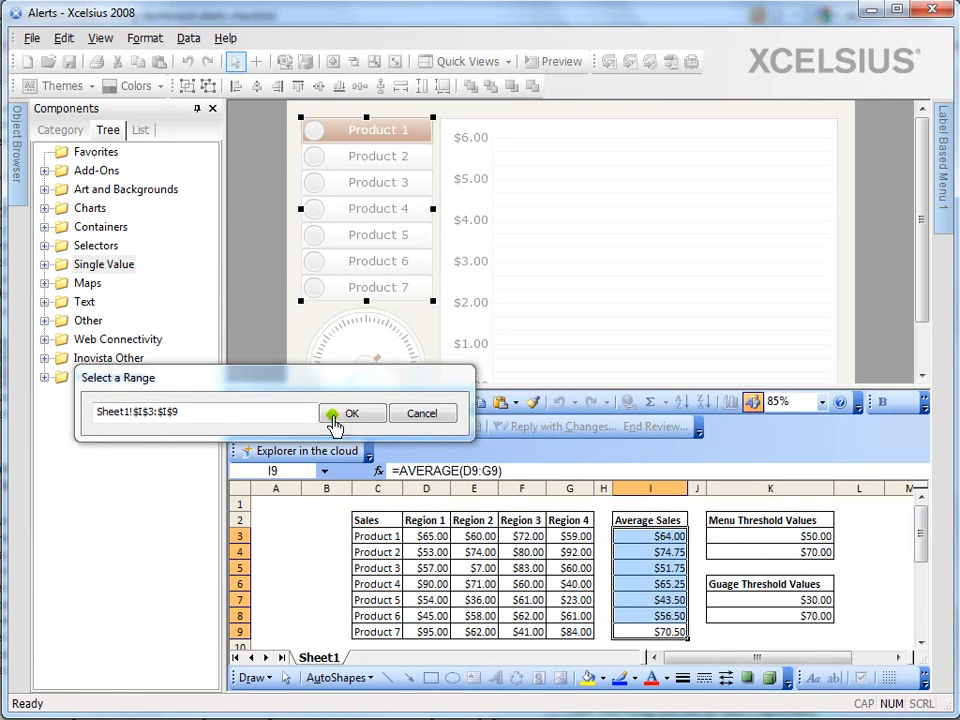
click(350, 352)
mouse_move(945, 218)
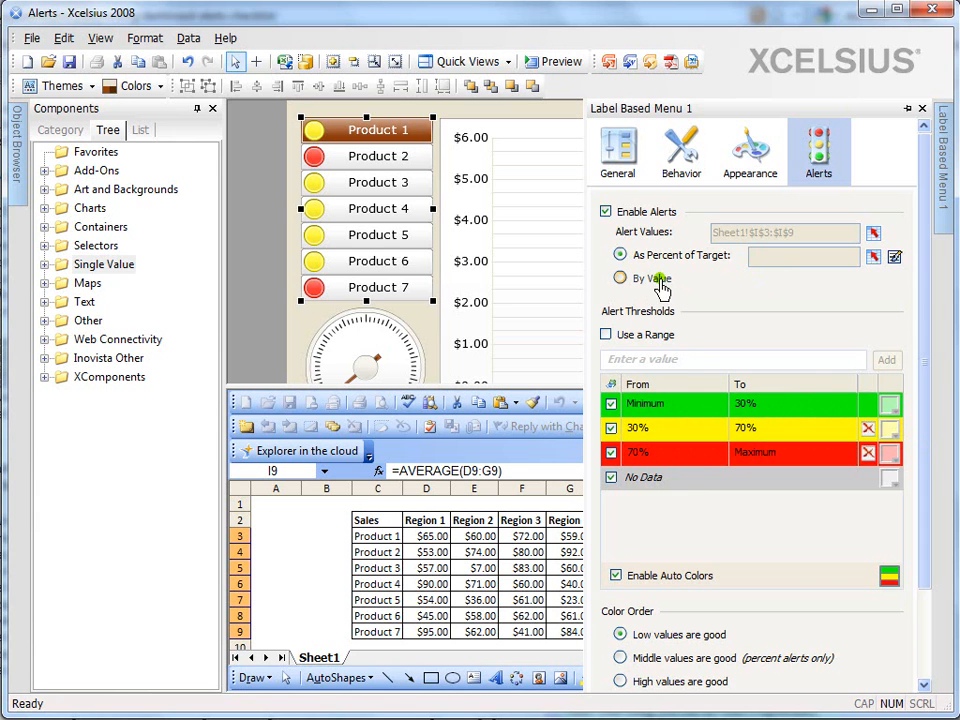
Set the menu's alerts to By Value and bind their thresholds to the Menu Threshold Values range Sheet1!$K$3:$K$4
click(484, 553)
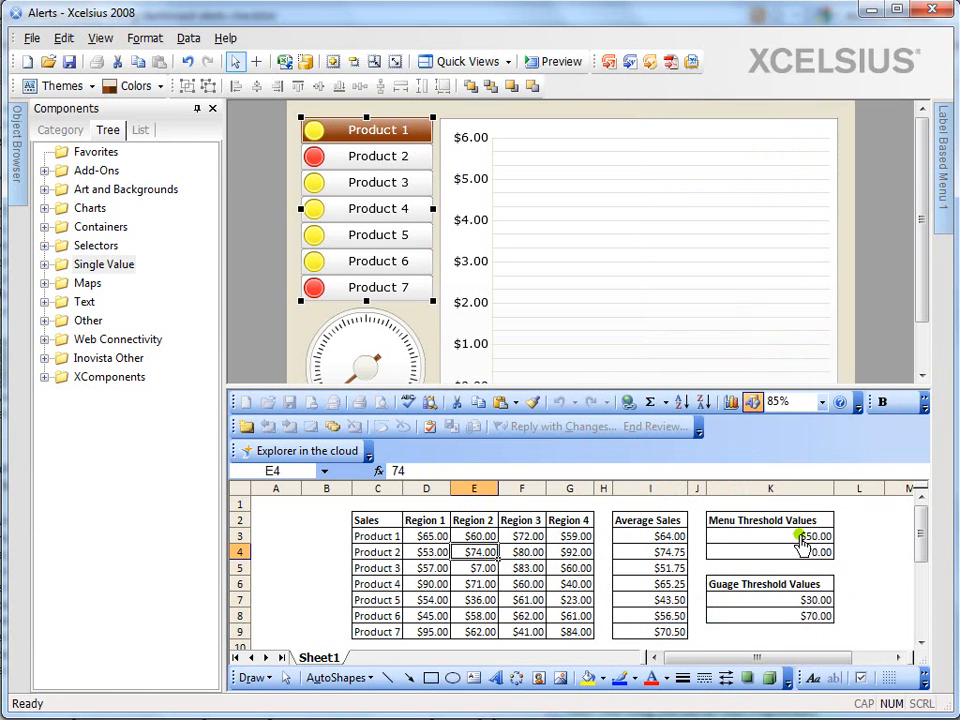
click(748, 538)
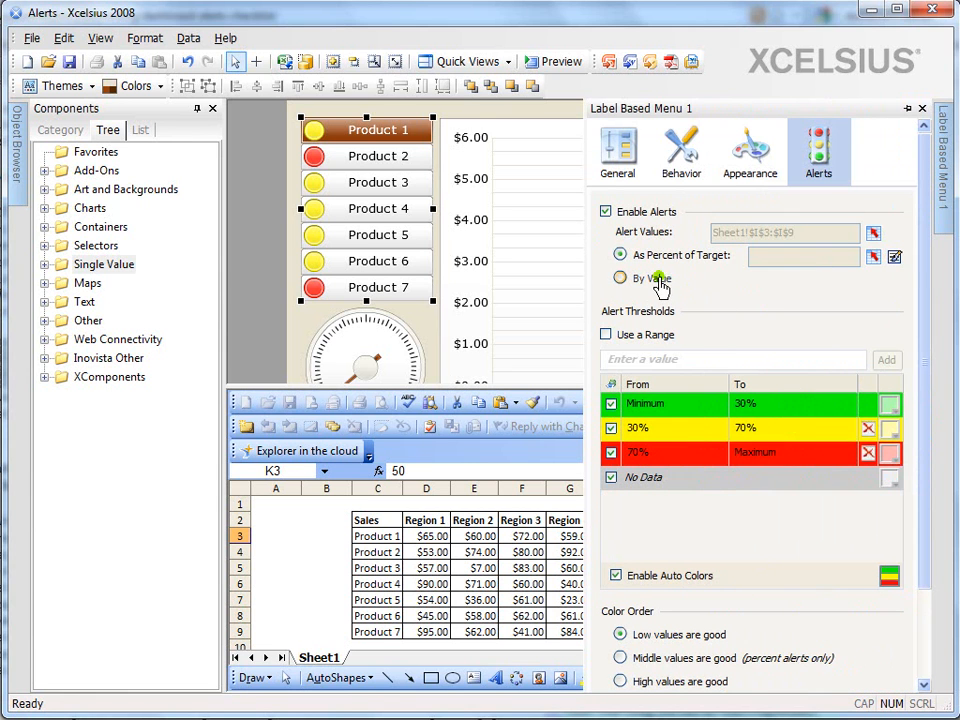
click(658, 280)
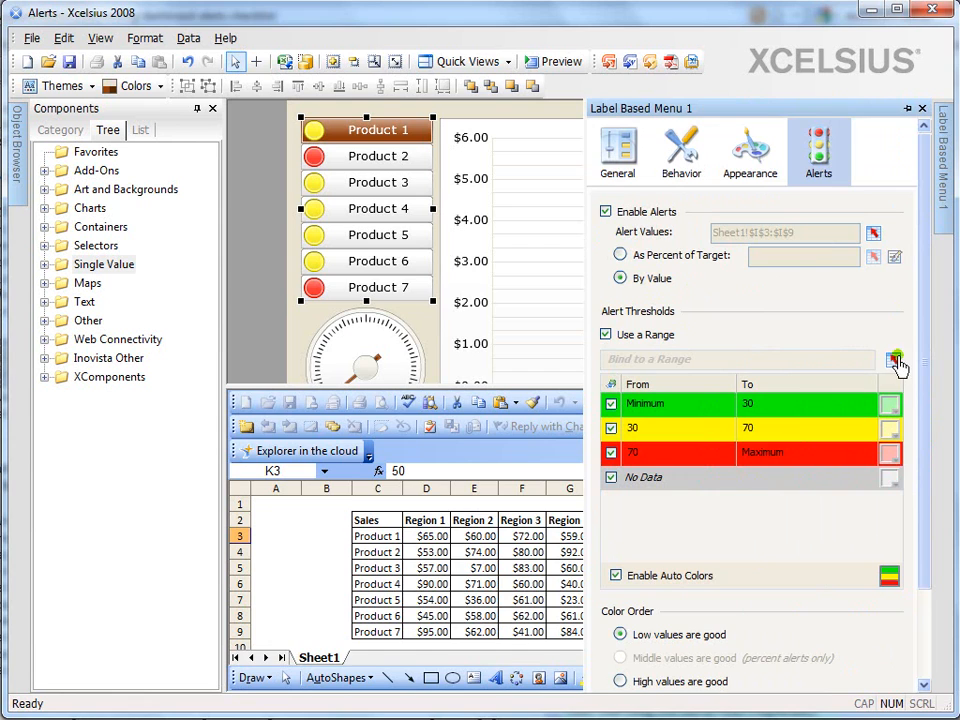
click(893, 359)
click(752, 541)
drag(757, 541, 752, 553)
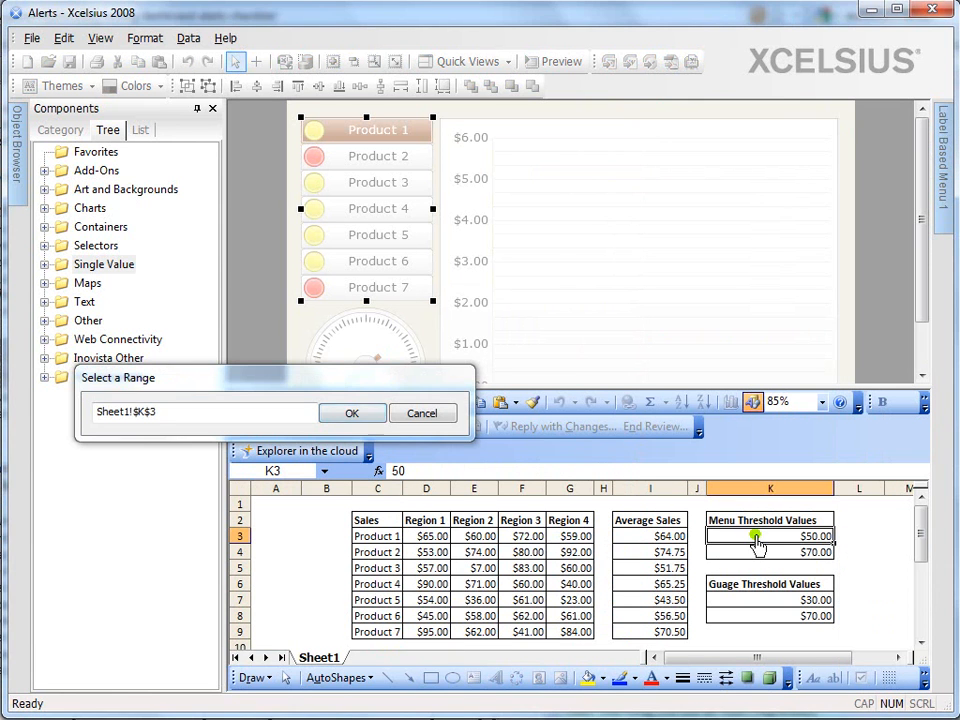
click(360, 414)
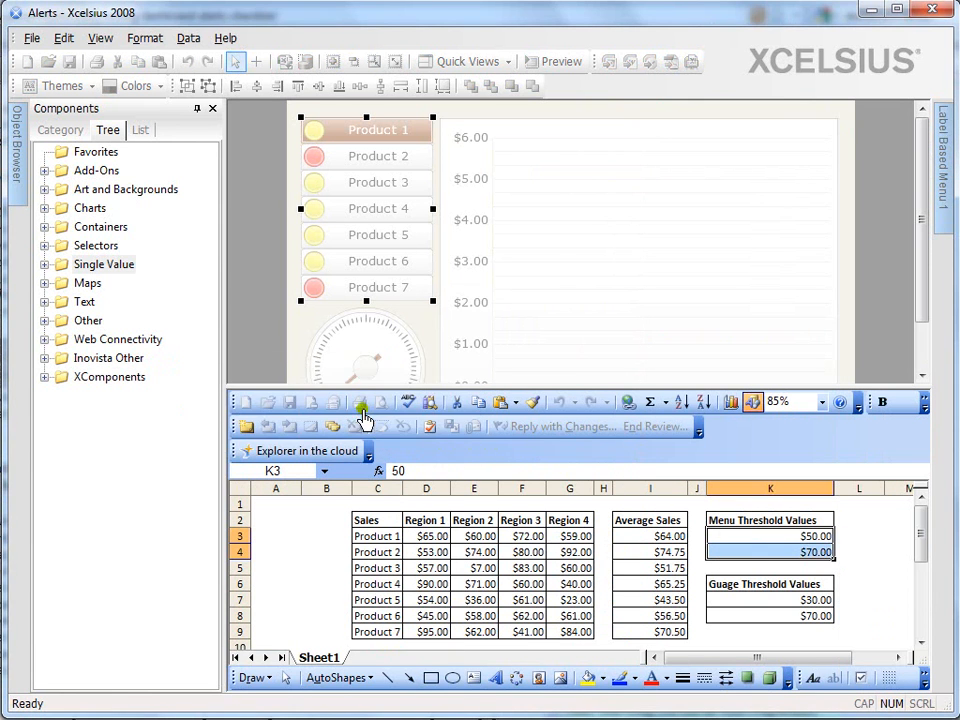
mouse_move(933, 190)
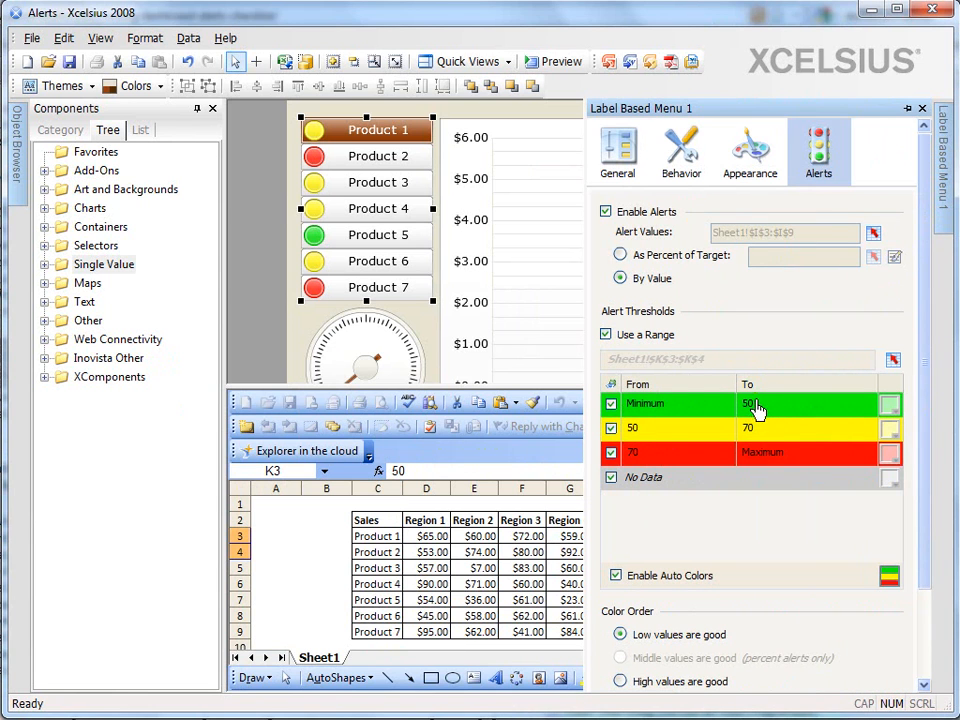
Switch the menu's alert thresholds to manual values, then restore the binding to Sheet1!$K$3:$K$4
click(655, 336)
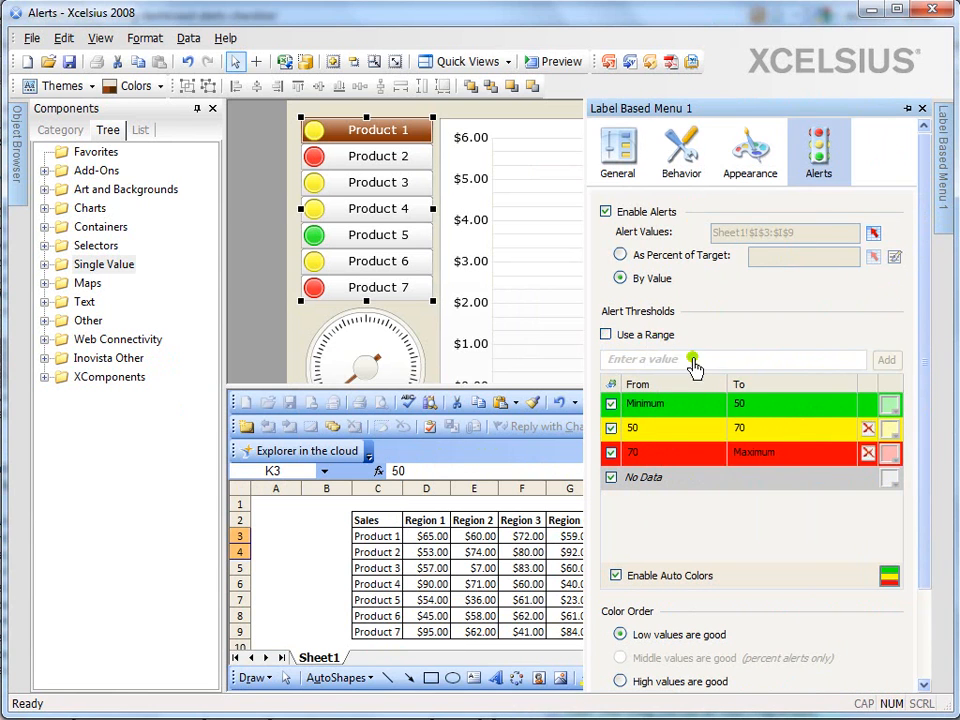
click(739, 401)
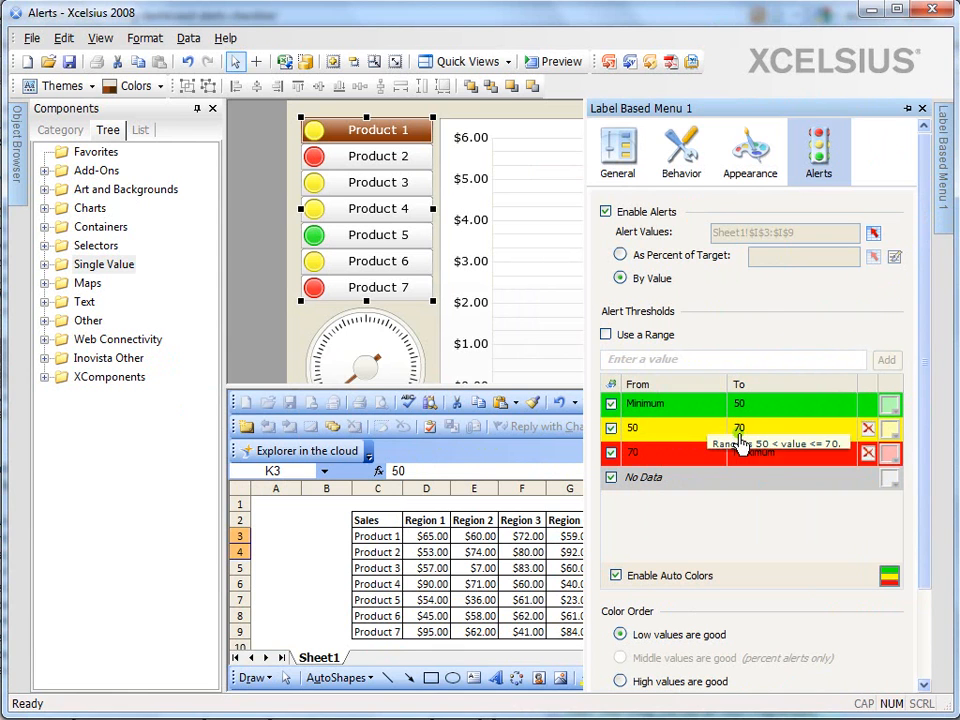
click(747, 428)
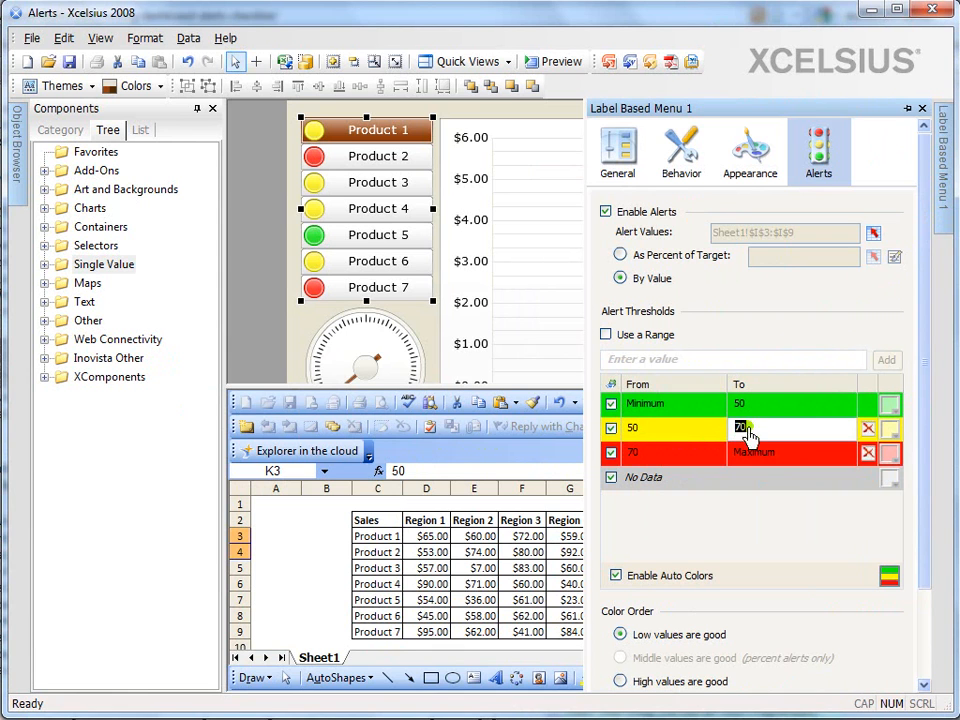
click(628, 335)
click(890, 360)
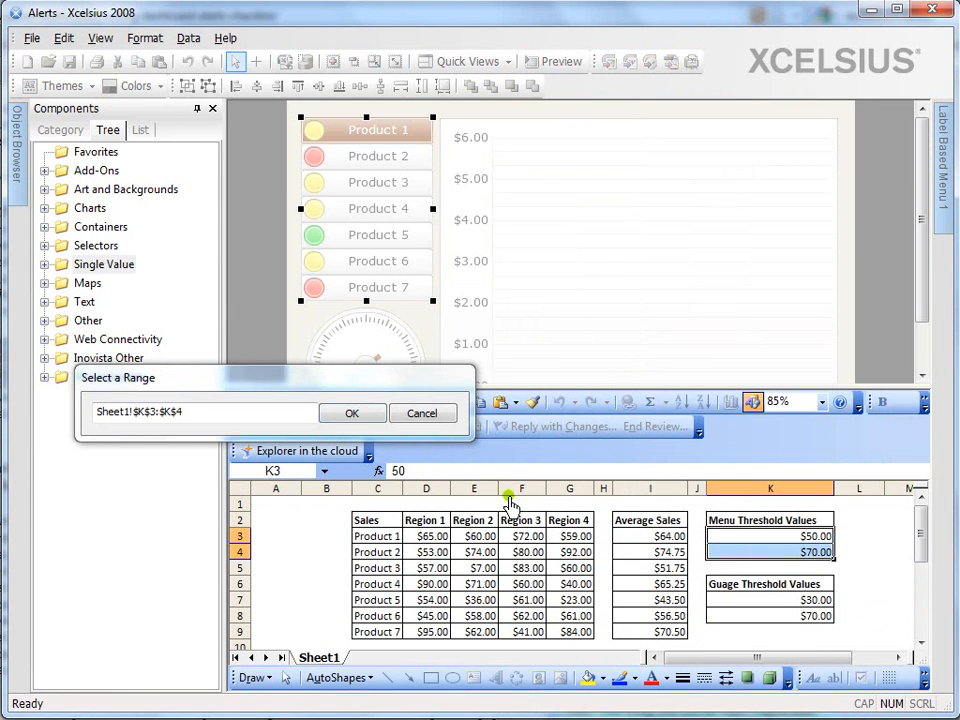
click(358, 413)
mouse_move(936, 210)
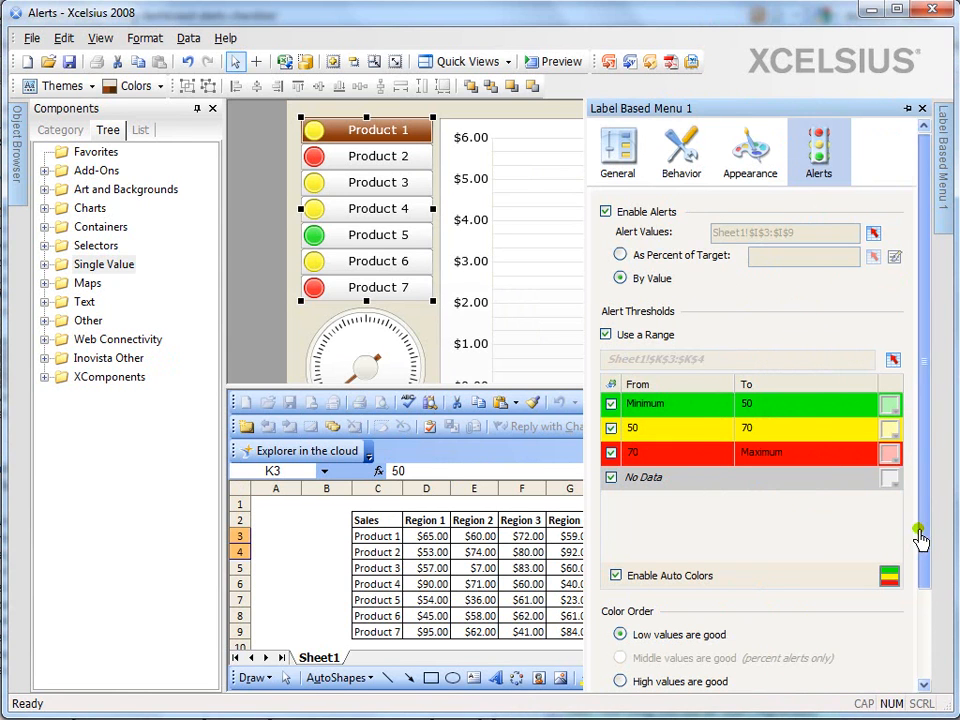
Set the menu alerts' color order to High values are good
drag(915, 536, 922, 575)
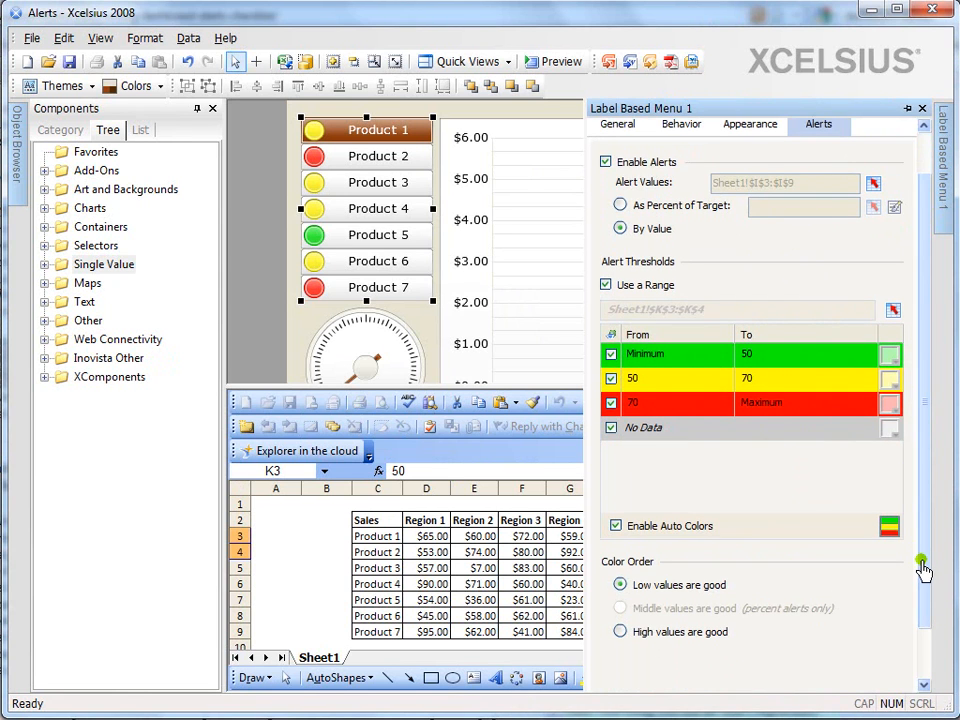
drag(922, 570, 917, 585)
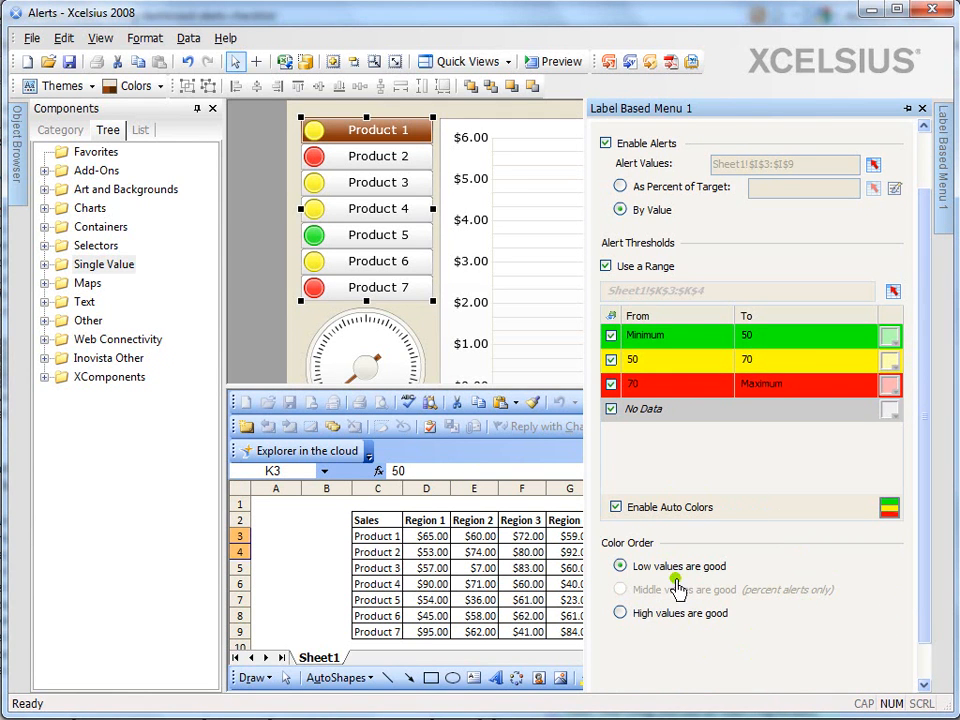
click(621, 614)
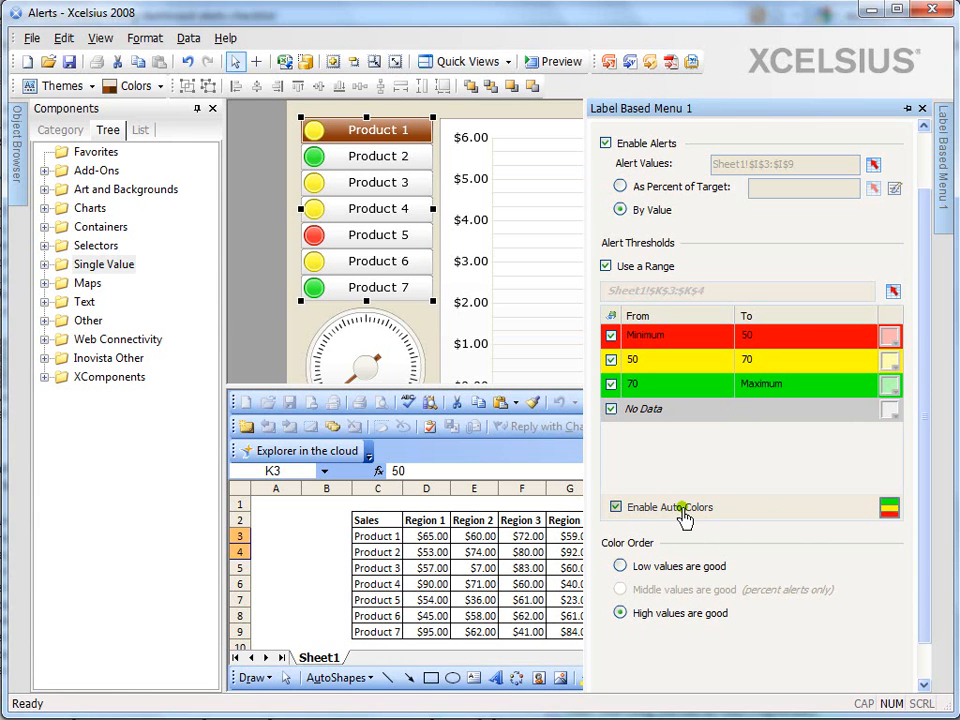
Turn off the menu alerts' auto colors, inspect the color choices for the lowest range, and turn auto colors back on
click(684, 514)
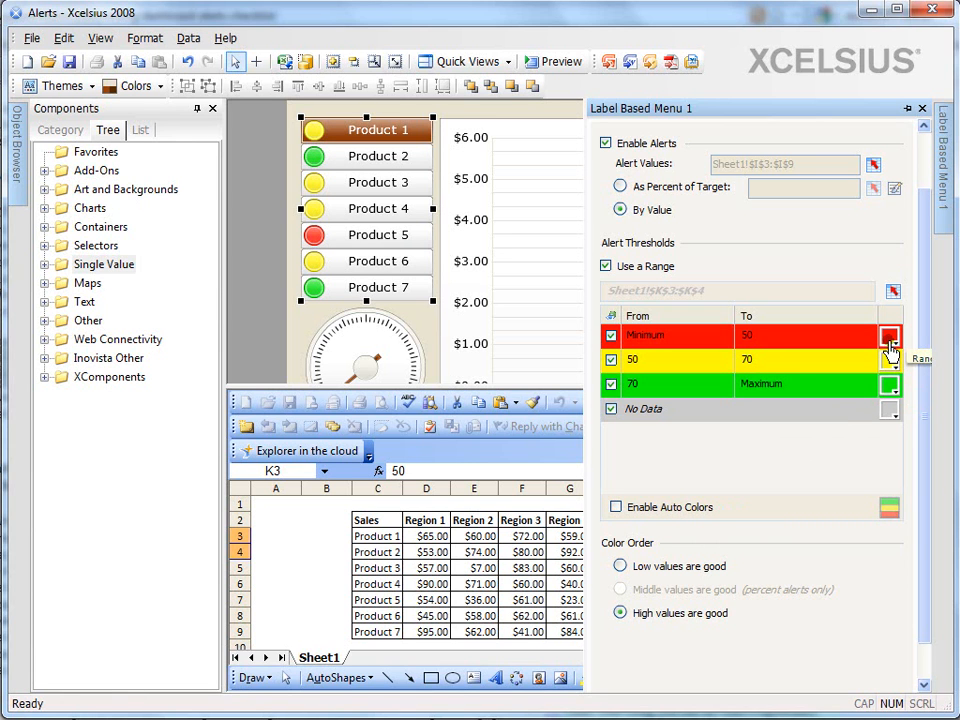
click(888, 340)
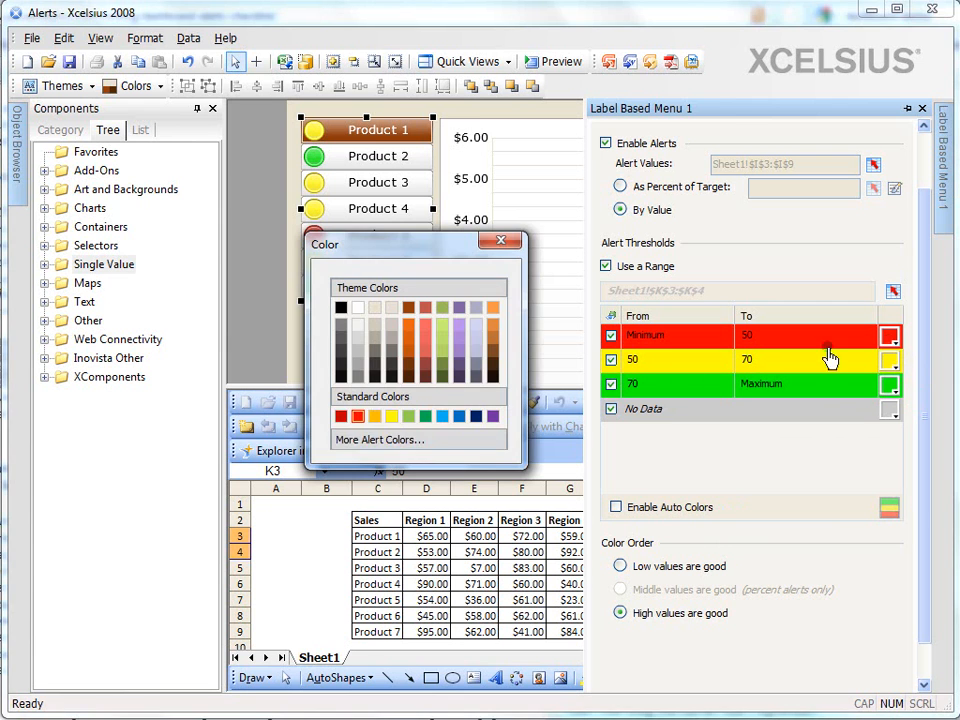
click(503, 241)
mouse_move(940, 212)
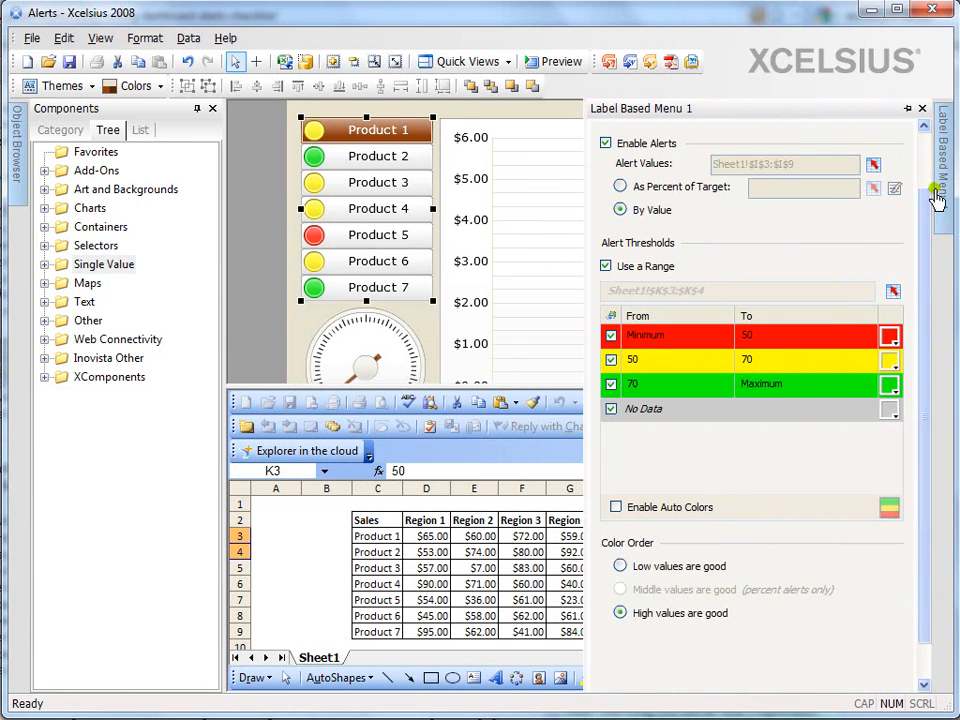
click(688, 510)
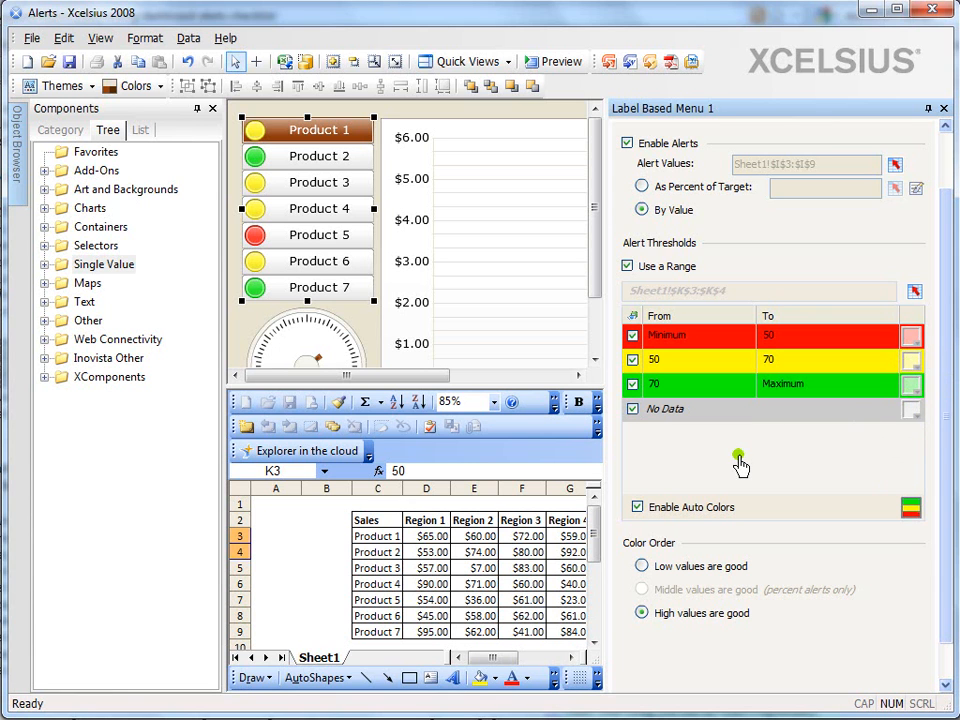
Enable alerts on the column chart
drag(949, 422, 945, 358)
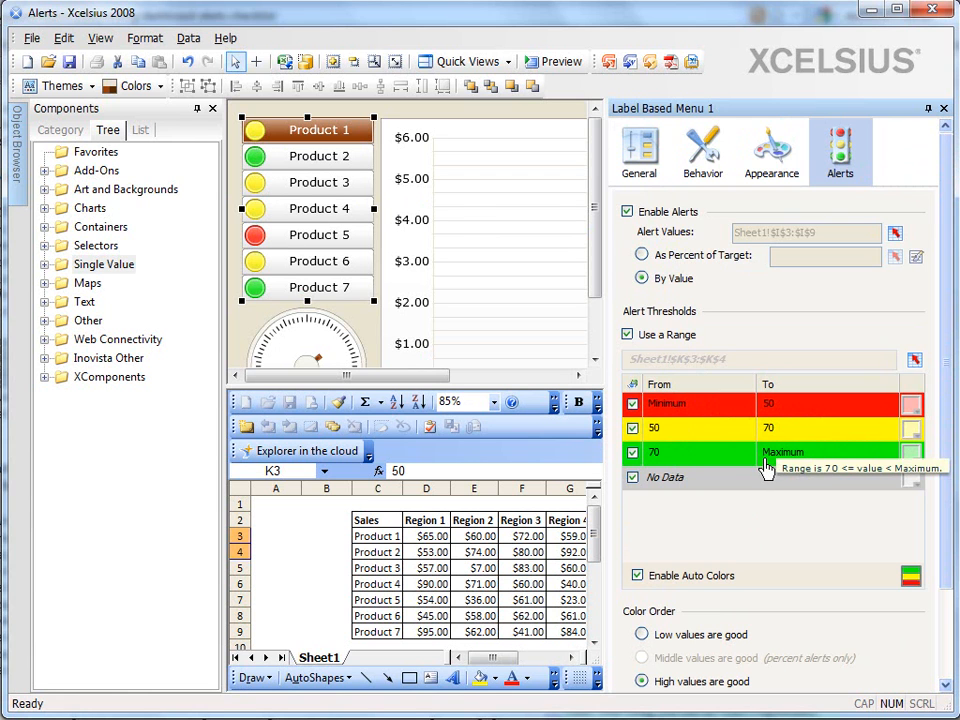
click(528, 282)
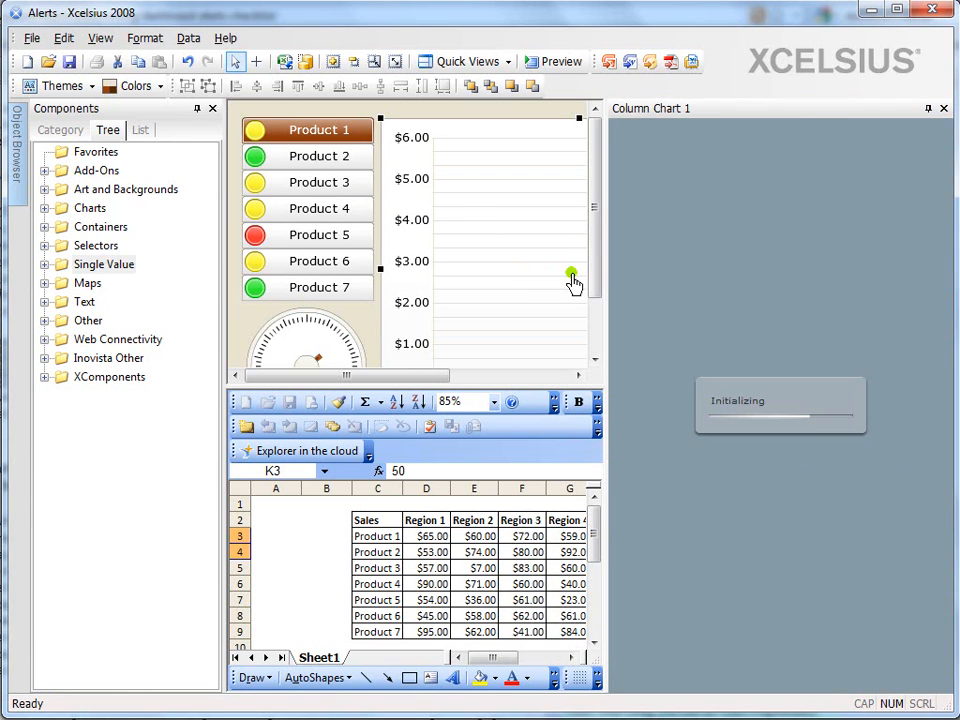
click(910, 178)
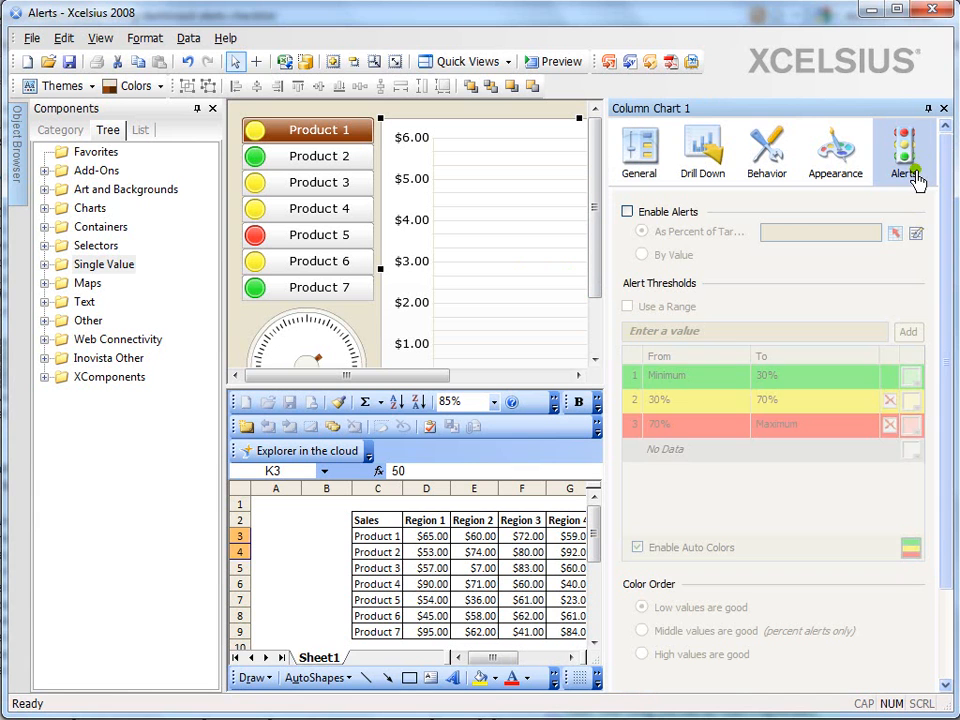
click(677, 211)
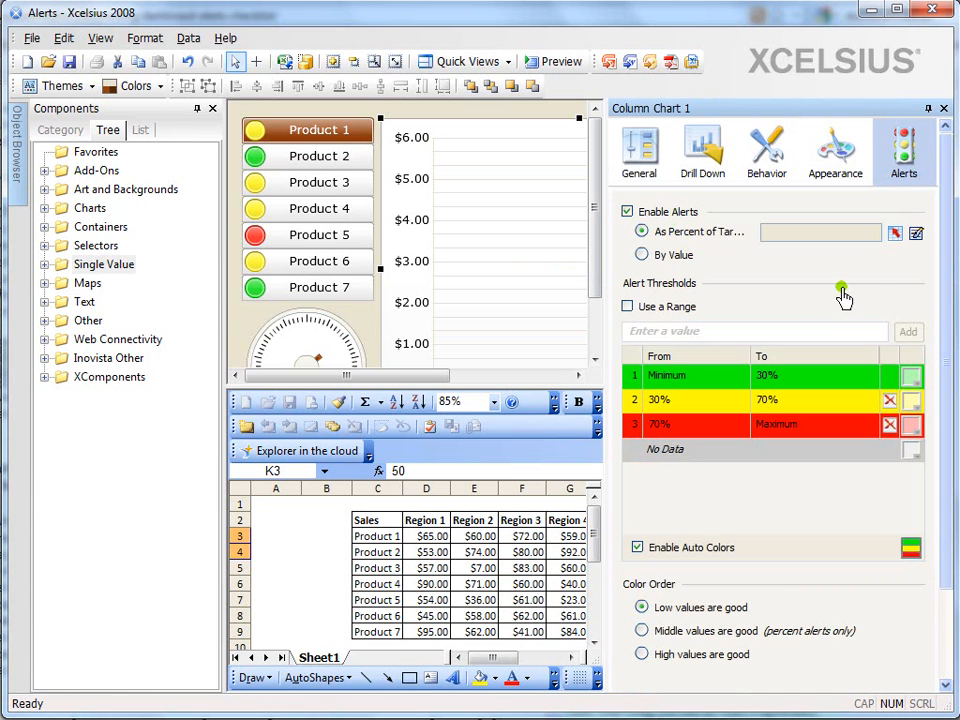
Bind the column chart's alert target to Sheet1!$D$13:$G$13 and set its color order to High values are good
click(894, 234)
click(423, 641)
scroll(430, 630, down, 2)
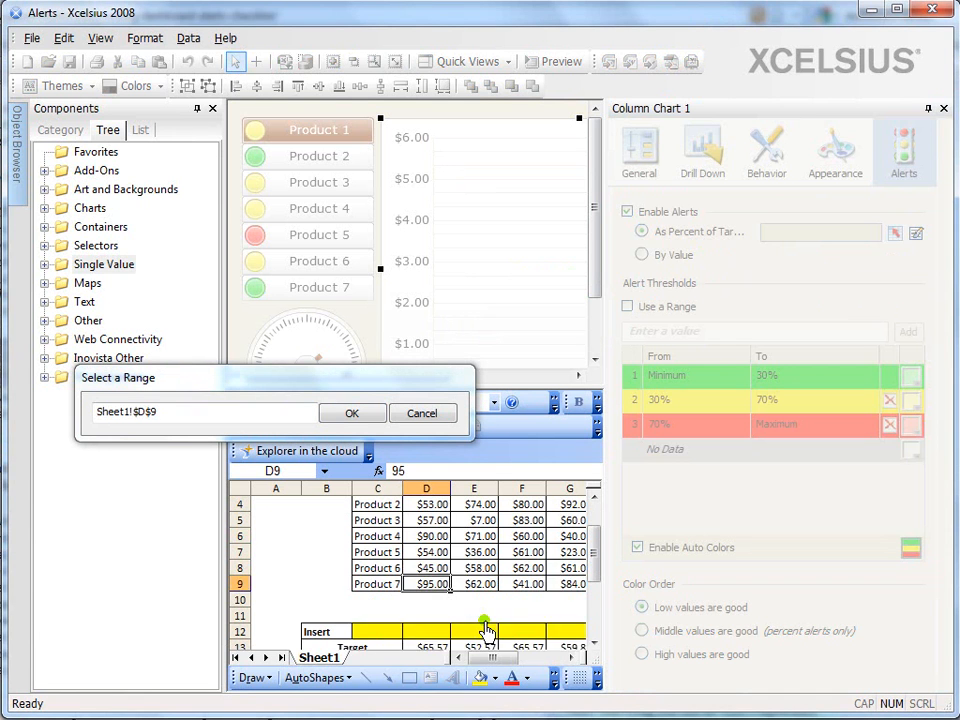
mouse_move(428, 602)
mouse_down()
mouse_move(589, 611)
mouse_move(428, 608)
mouse_up()
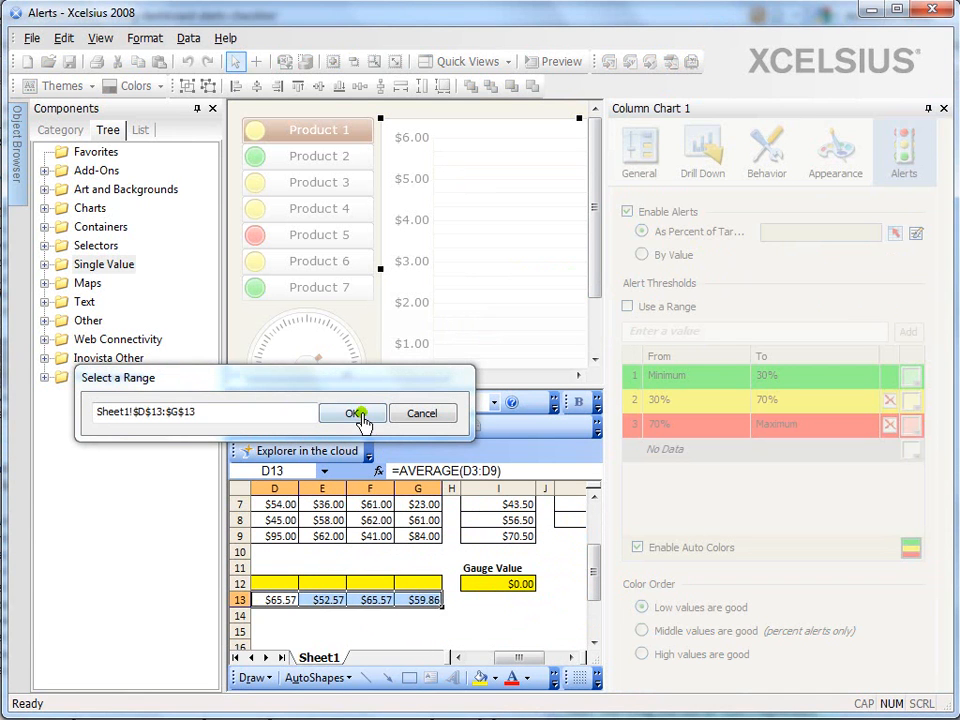
click(352, 413)
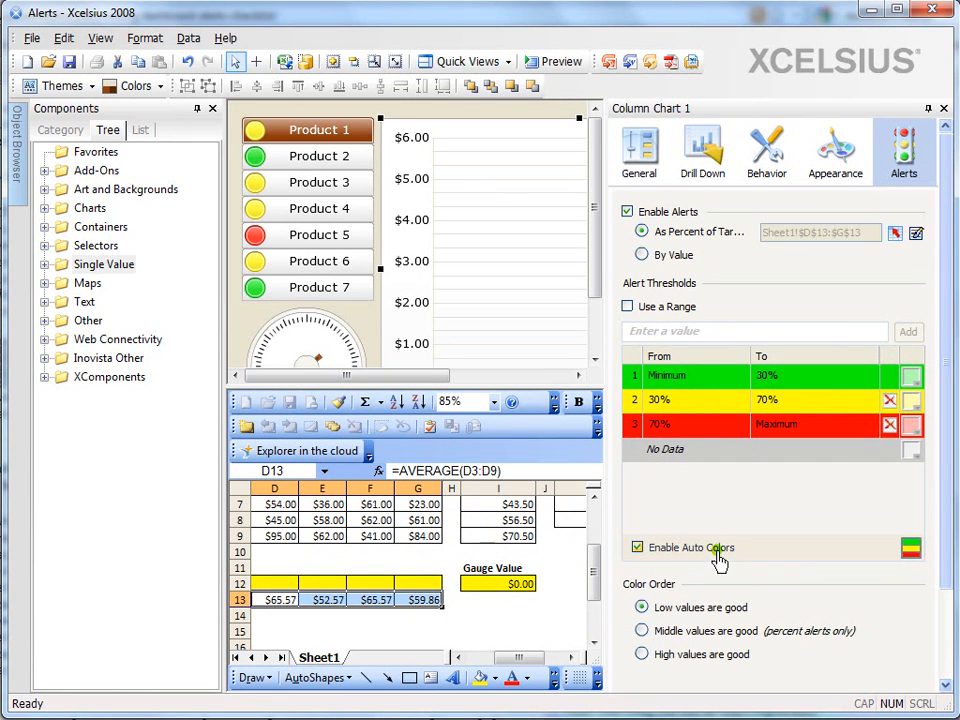
click(641, 654)
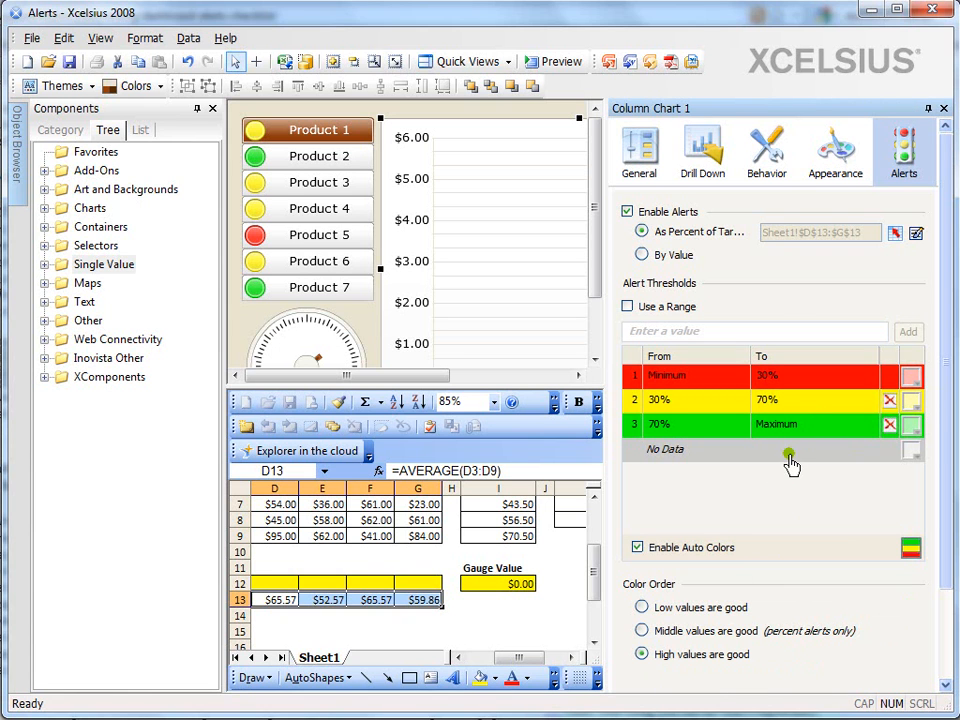
Enable alerts on the gauge and base them By Value
click(320, 345)
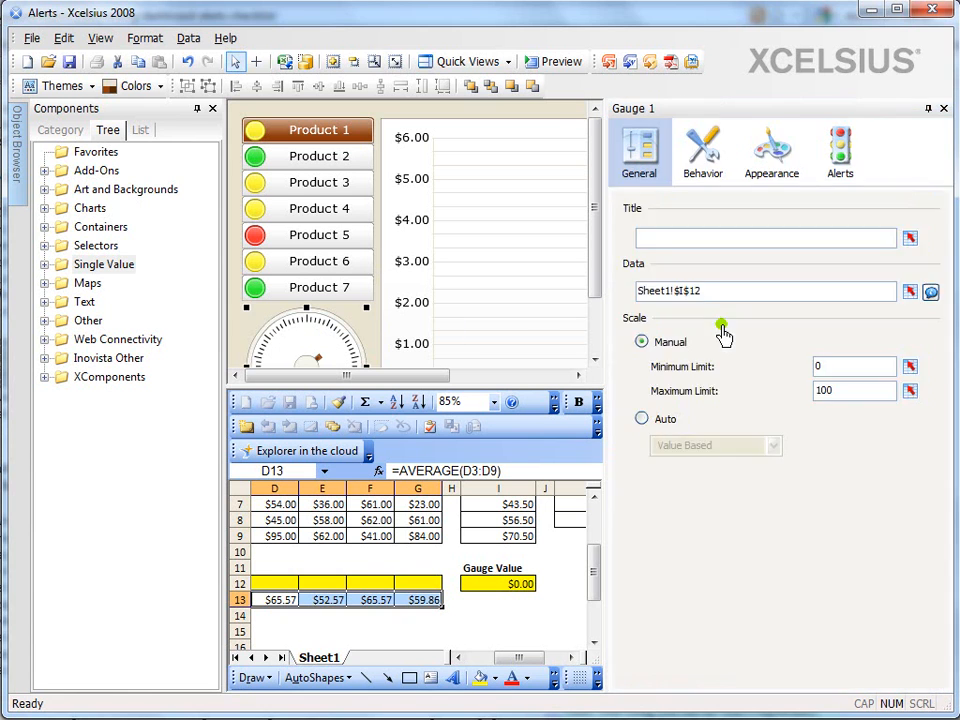
click(843, 170)
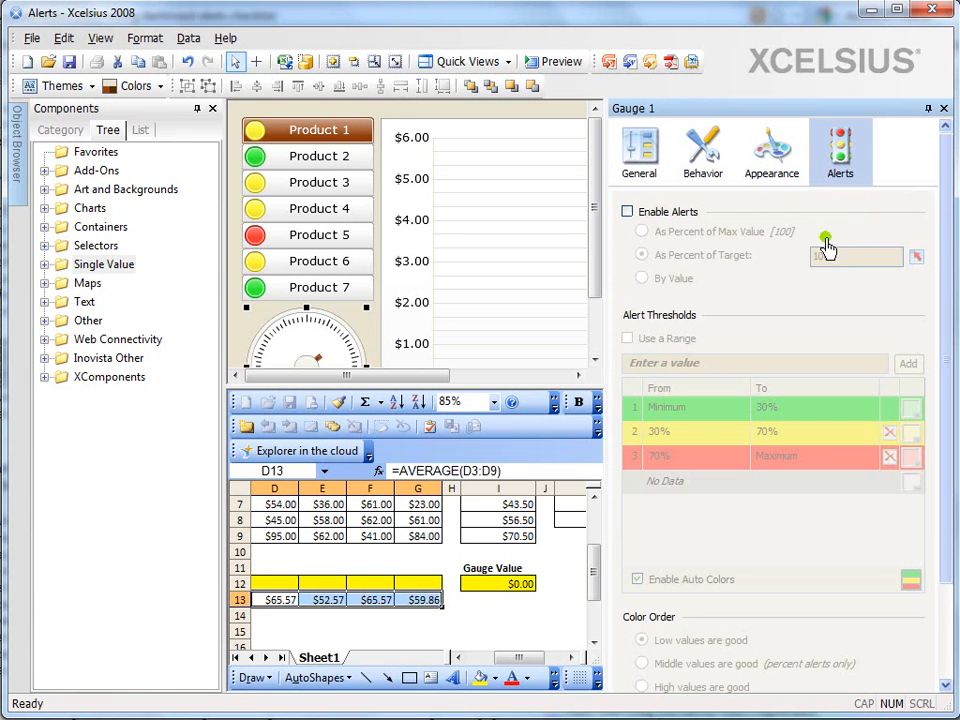
click(629, 211)
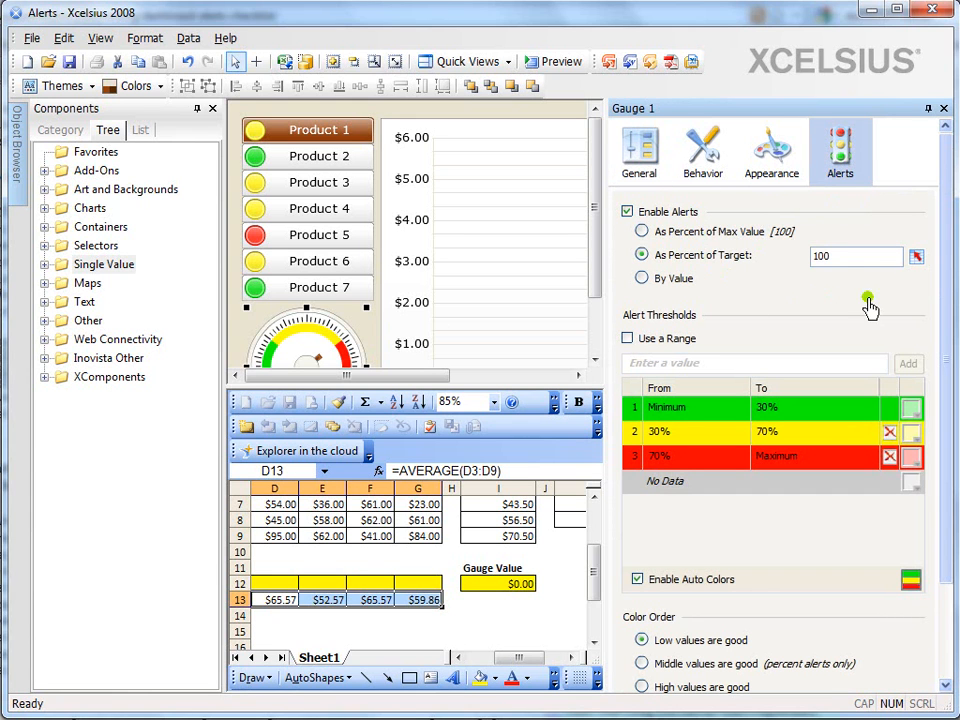
click(664, 280)
Bind the gauge's alert thresholds to the range Sheet1!$K$7:$K$8 and set the color order to High values are good
click(672, 345)
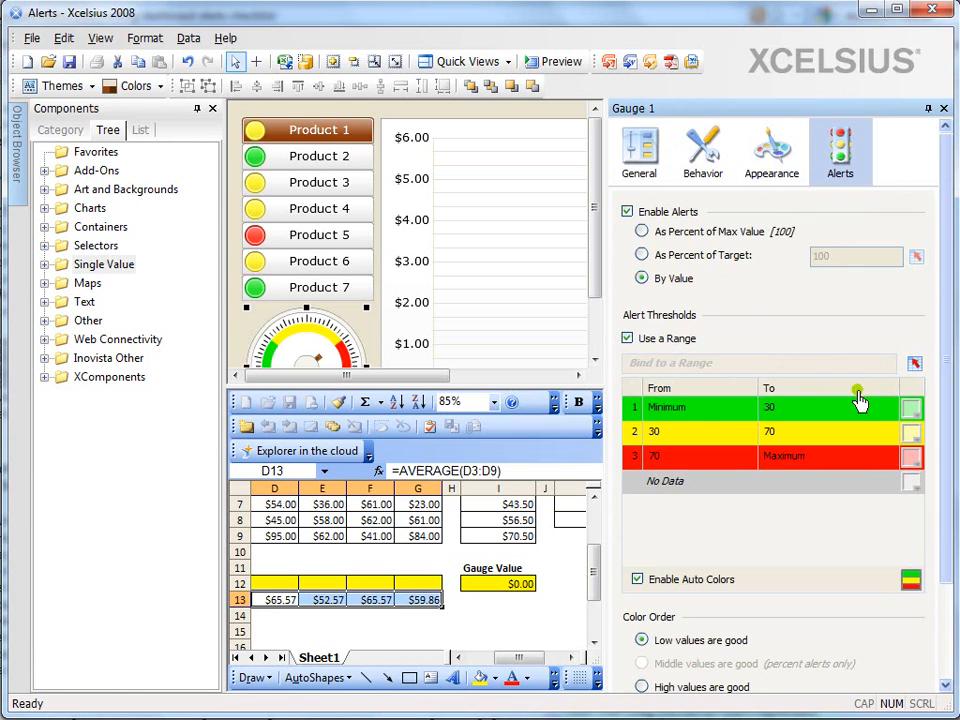
click(915, 363)
click(533, 615)
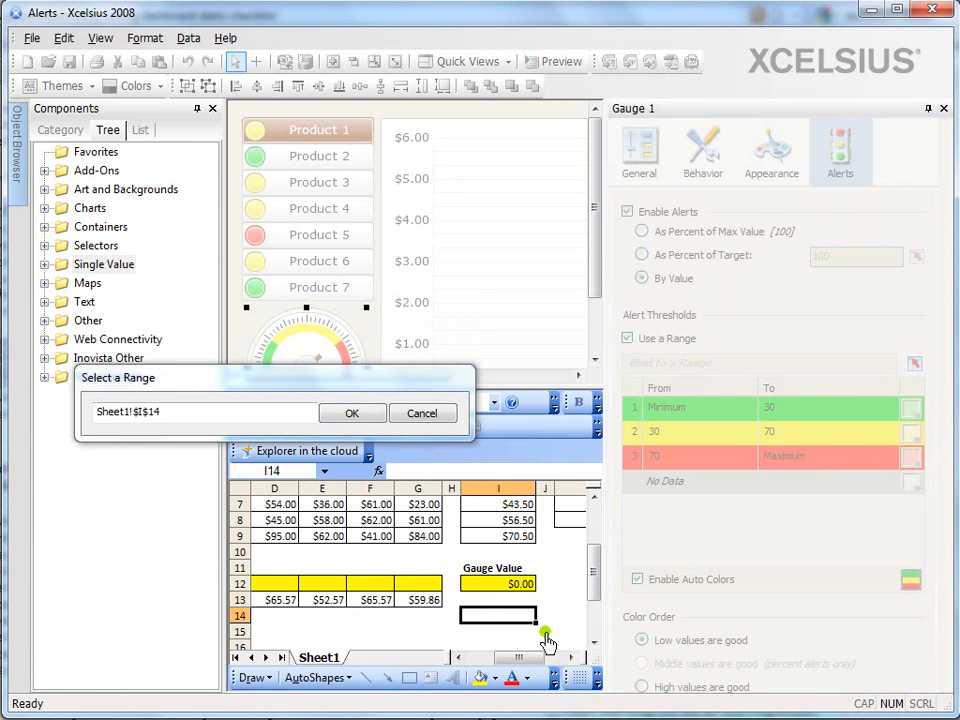
drag(595, 574, 597, 520)
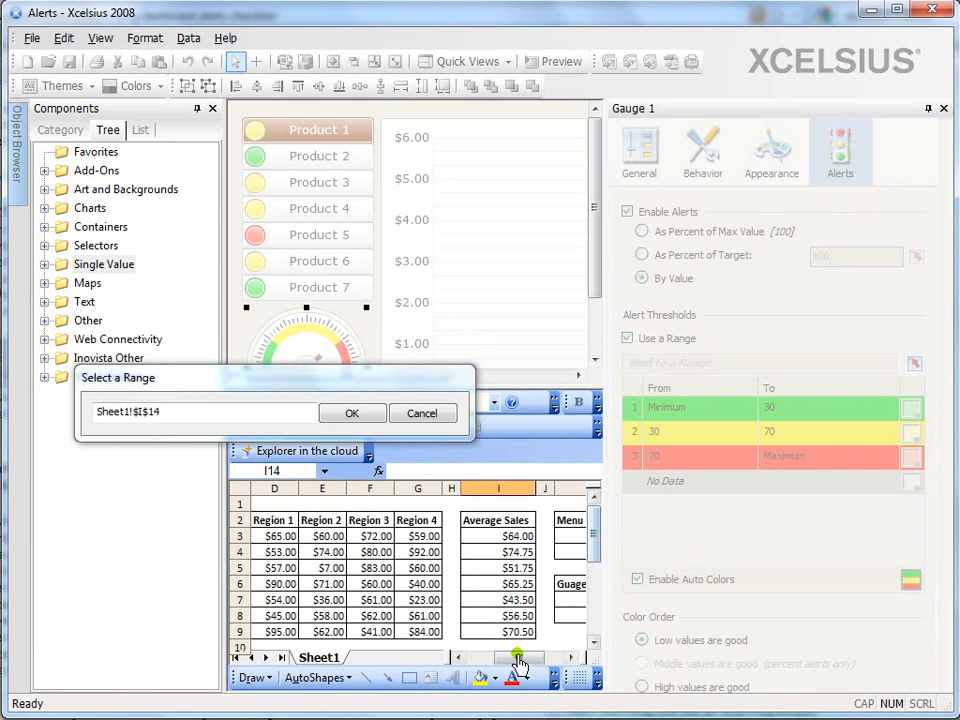
drag(519, 657, 537, 657)
drag(538, 609, 542, 628)
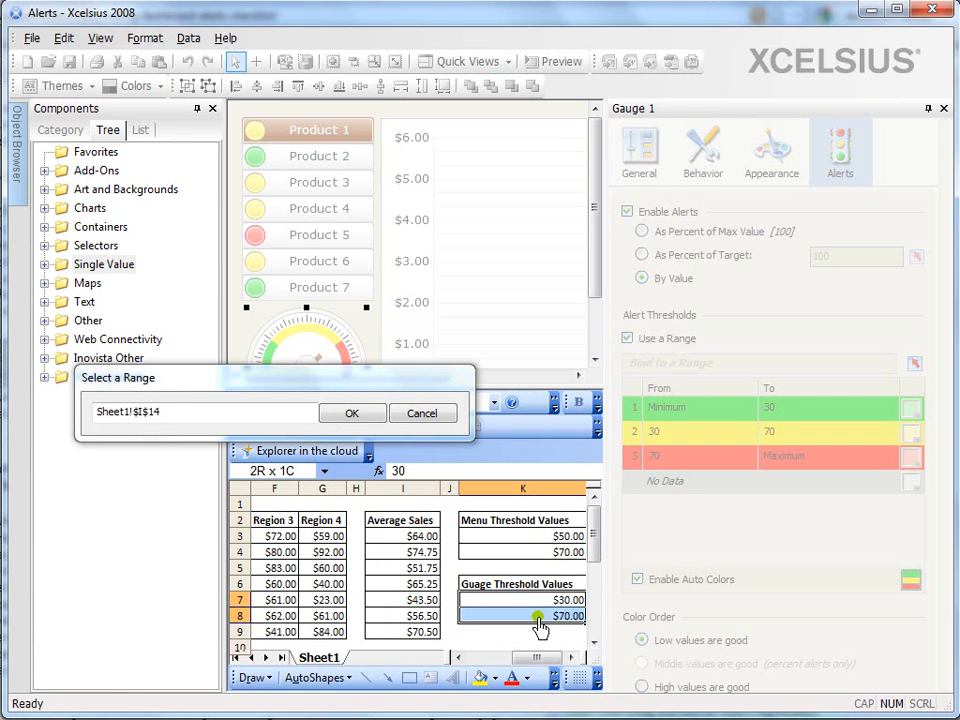
click(352, 413)
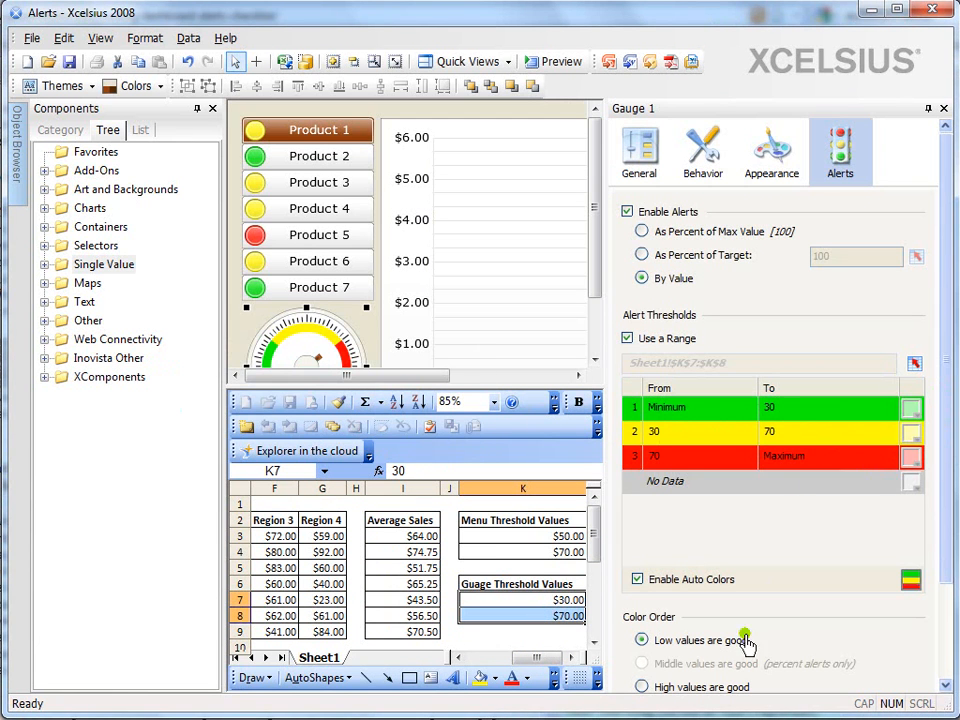
click(665, 688)
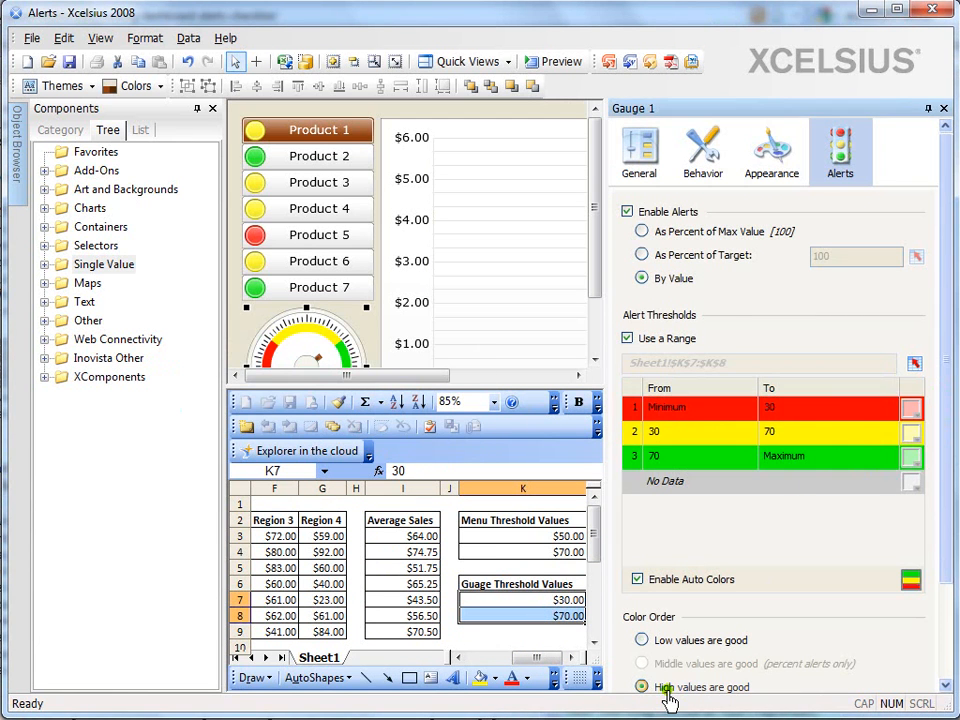
mouse_move(947, 509)
mouse_down()
mouse_move(949, 548)
mouse_move(946, 500)
mouse_up()
Preview the dashboard, check the alert colors on the gauge and column chart for Products 2 to 6, and close the preview
click(558, 70)
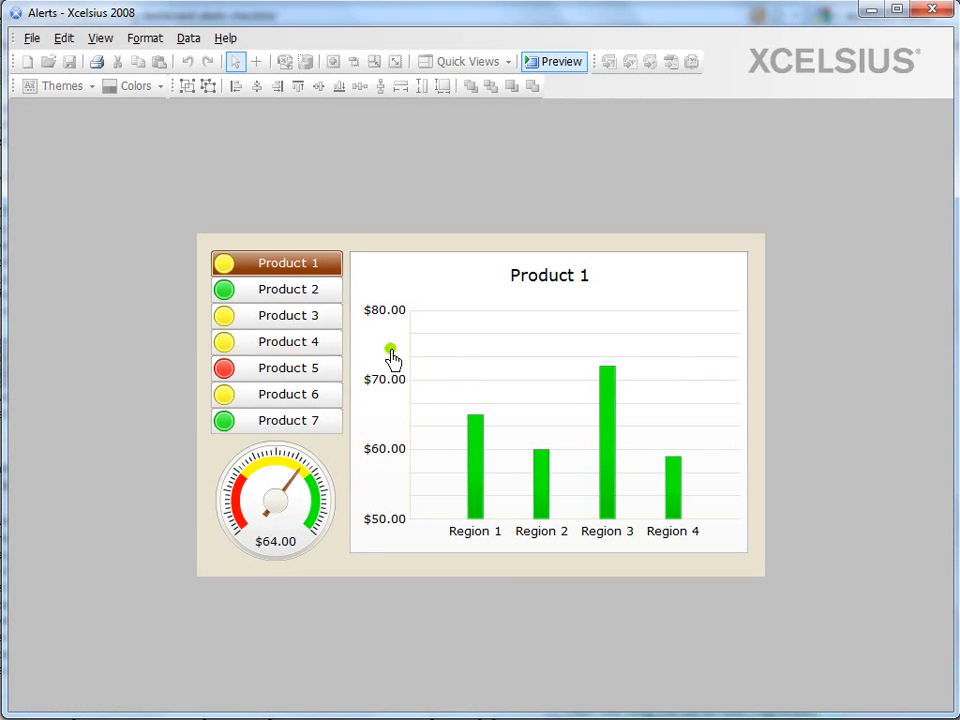
click(283, 292)
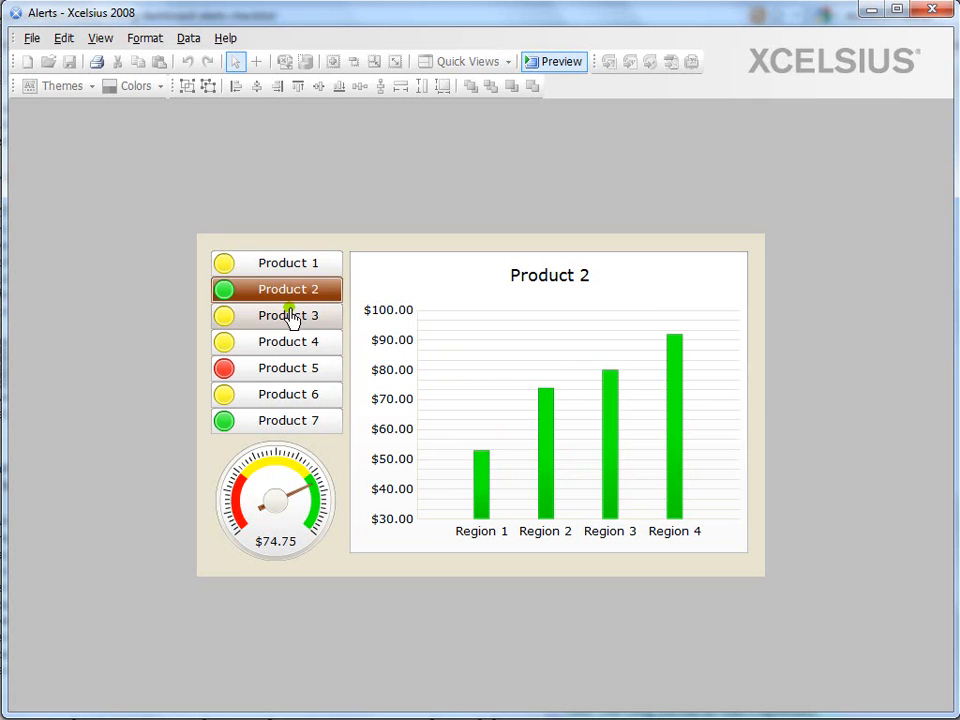
click(292, 318)
click(296, 346)
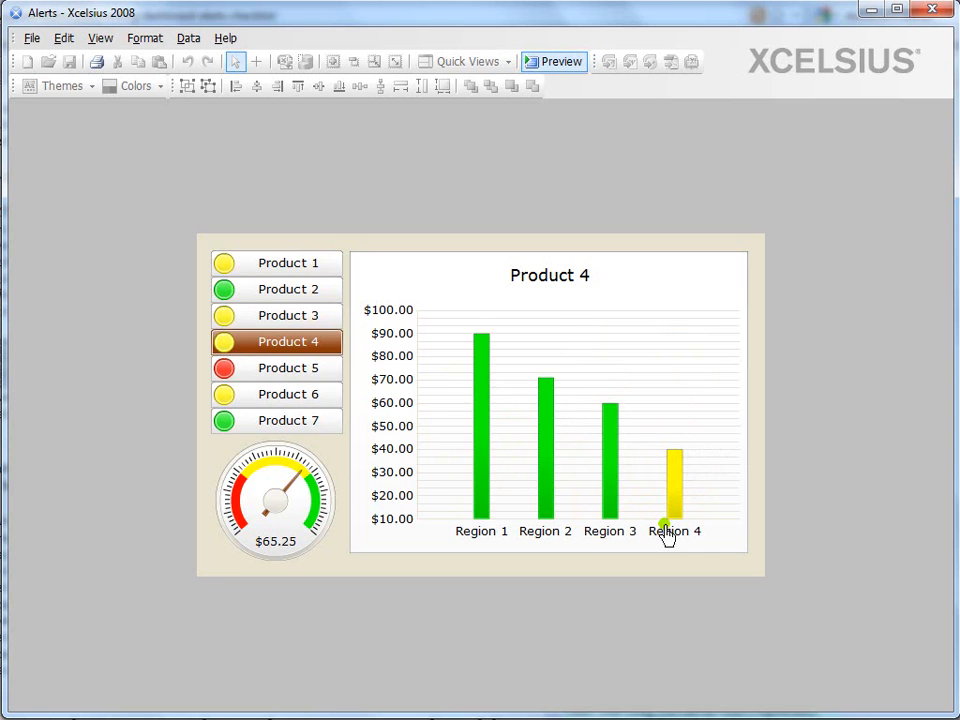
click(285, 374)
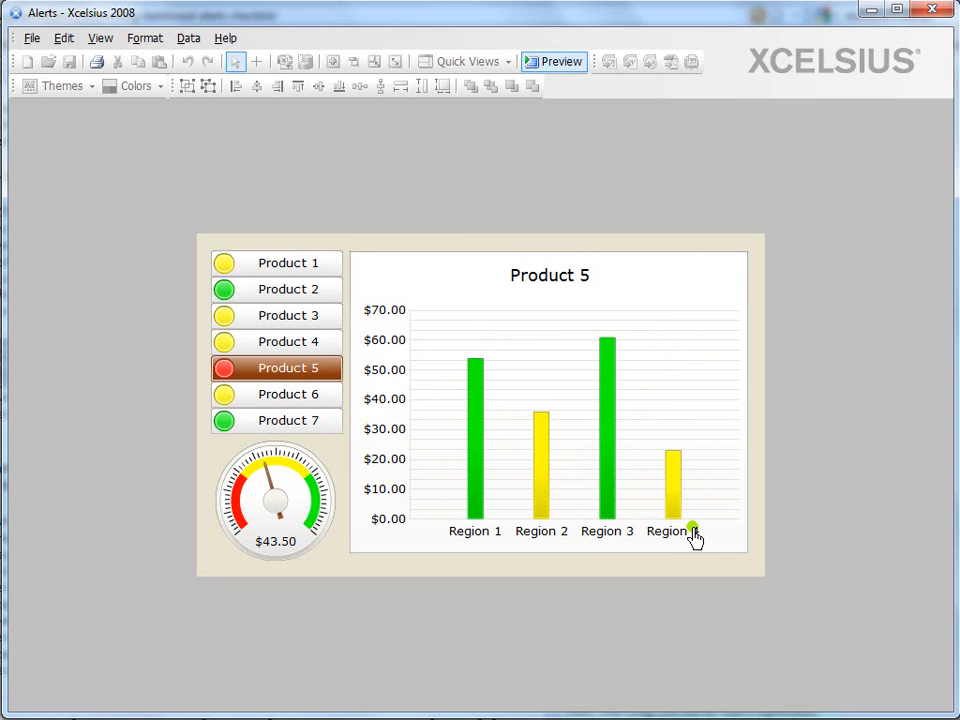
click(310, 402)
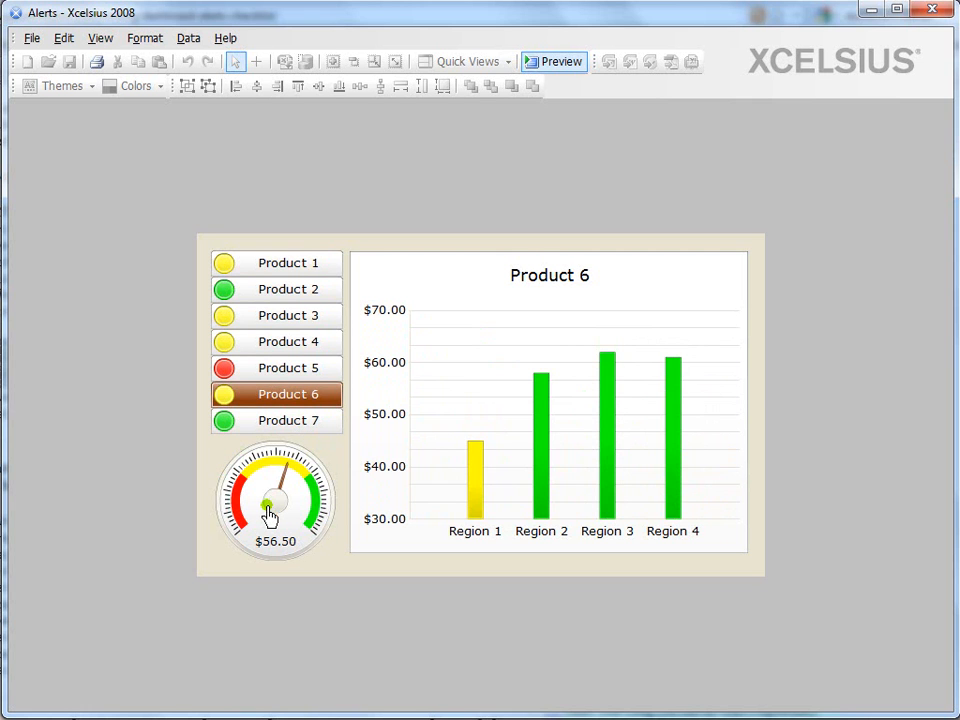
click(554, 61)
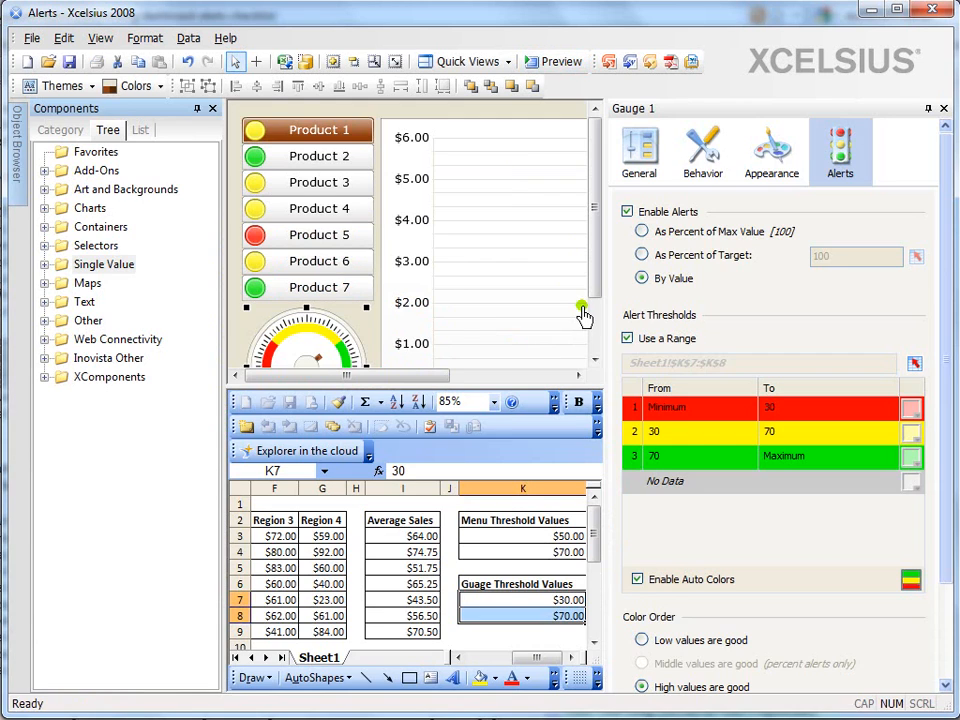